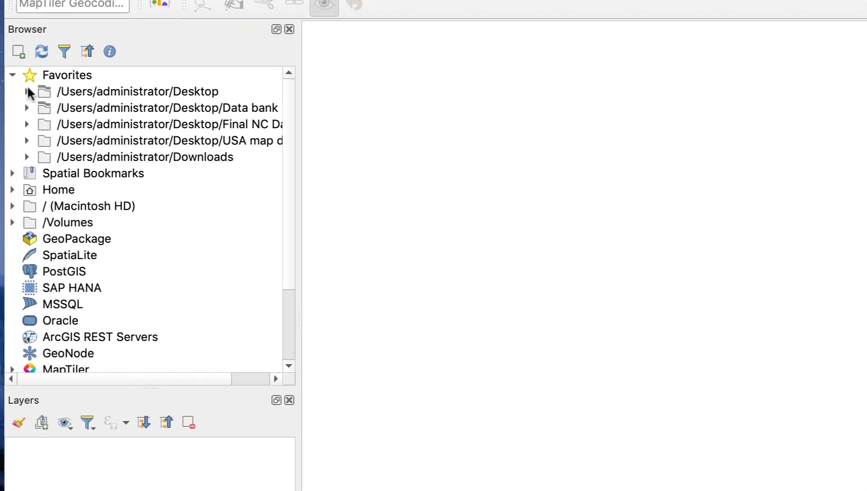
In the Browser, expand Desktop > QGIS Getting Started and select ne_50m_admin_0_countries.shp.
click(27, 92)
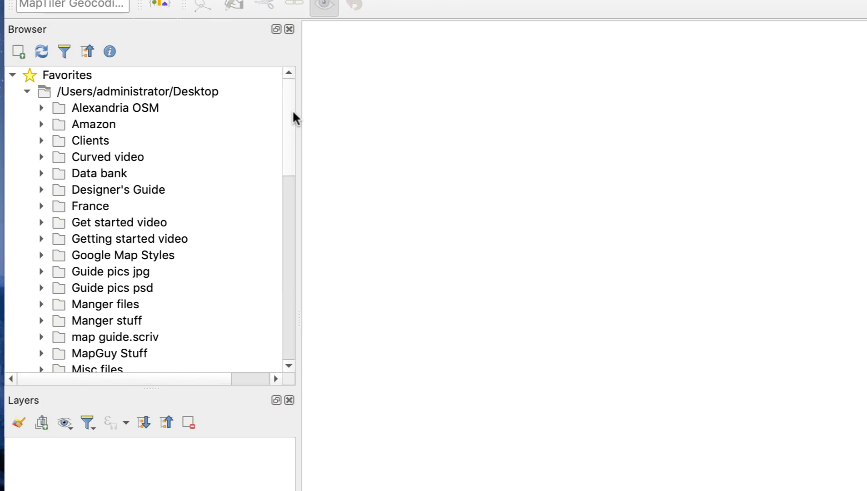
scroll(292, 114, down, 5)
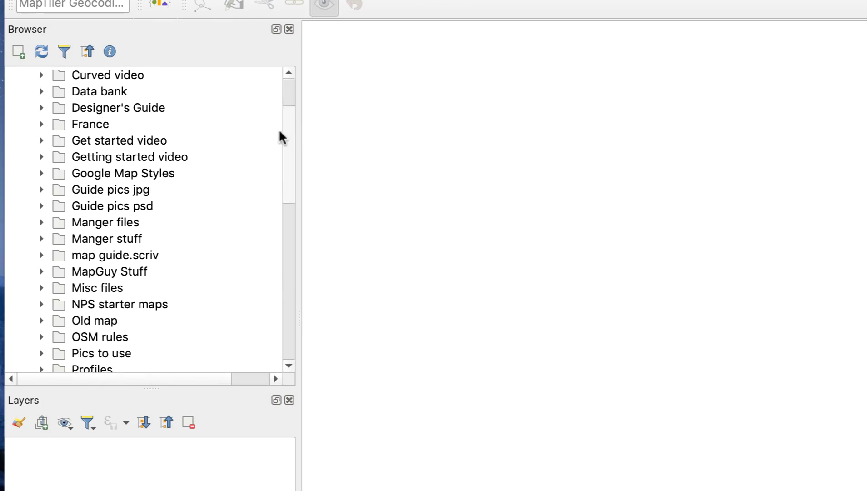
scroll(270, 157, down, 8)
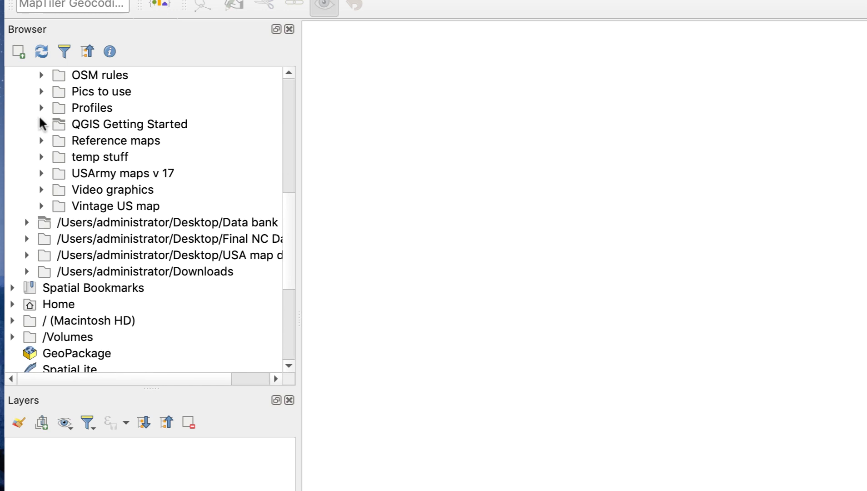
click(40, 120)
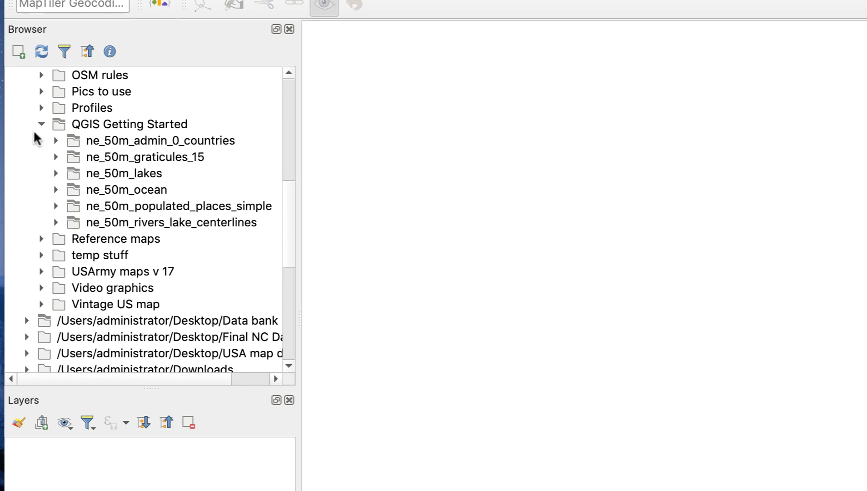
click(55, 140)
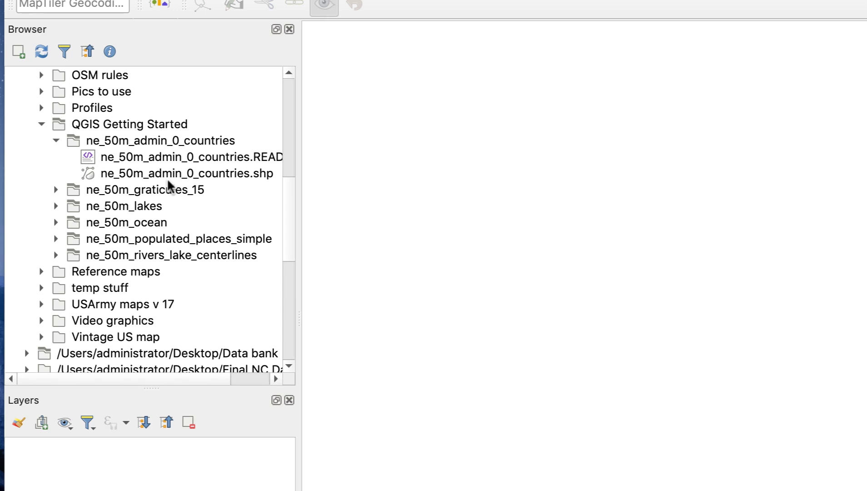
click(185, 174)
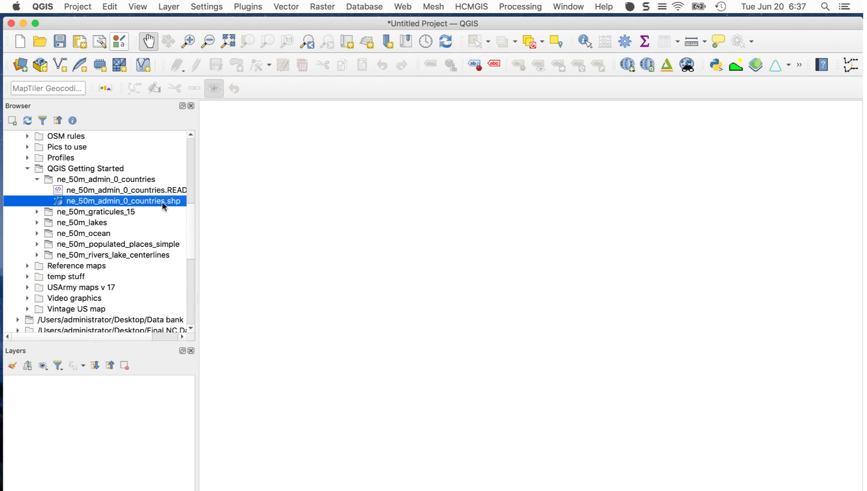
Drag ne_50m_admin_0_countries.shp onto the map canvas, then toggle its visibility off and on.
drag(163, 202, 382, 253)
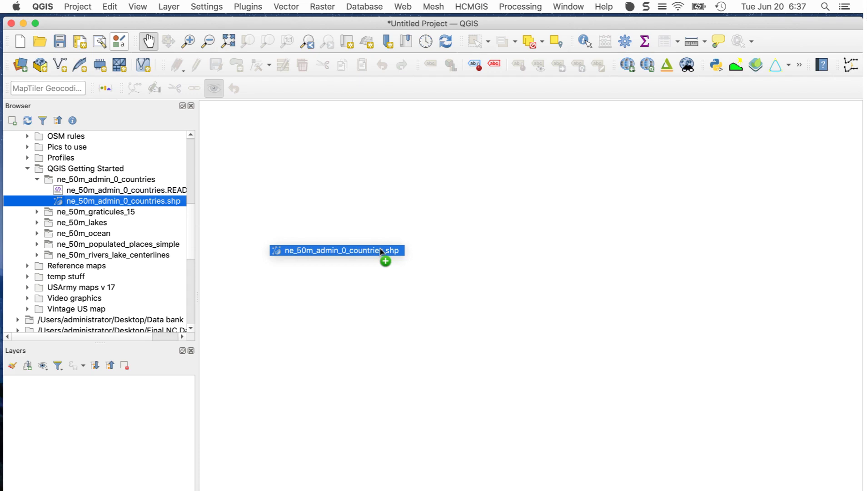
drag(381, 251, 342, 282)
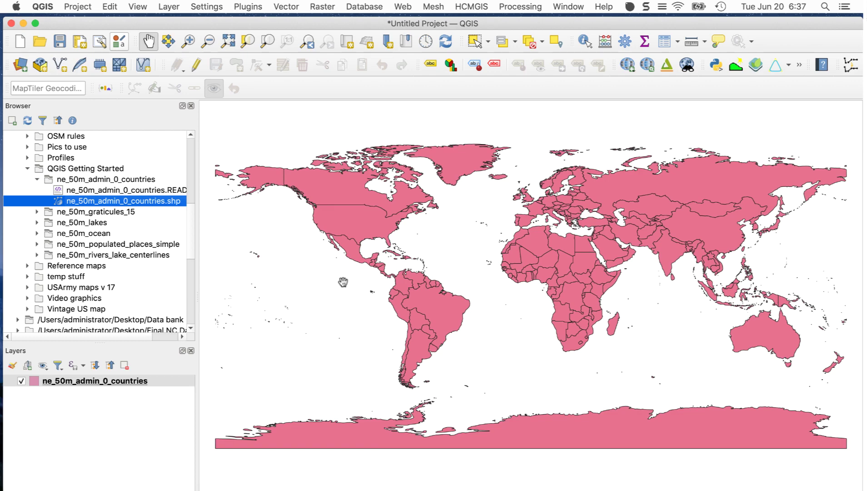
click(21, 382)
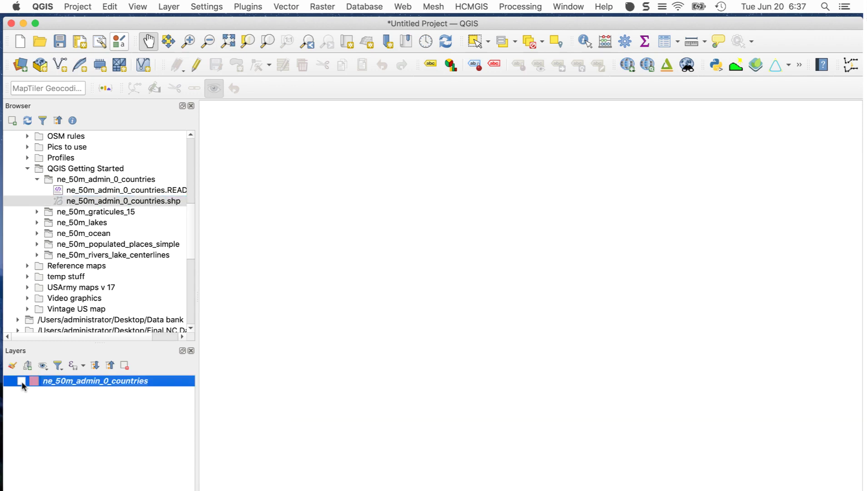
click(22, 381)
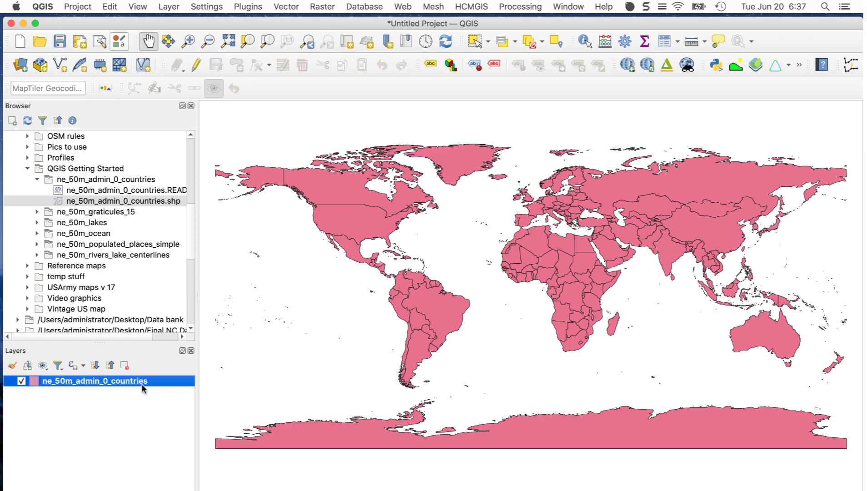
Rename the ne_50m_admin_0_countries layer to 'Country borders' with Rename Layer.
right_click(142, 384)
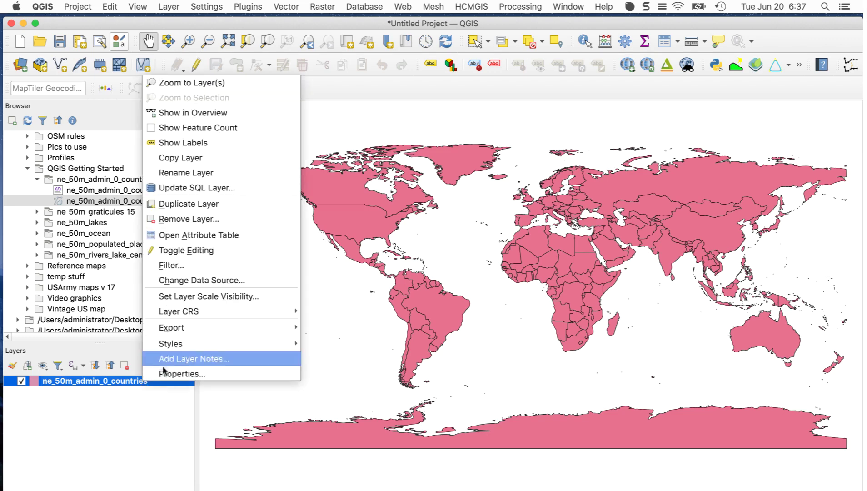
click(216, 173)
text(Coun)
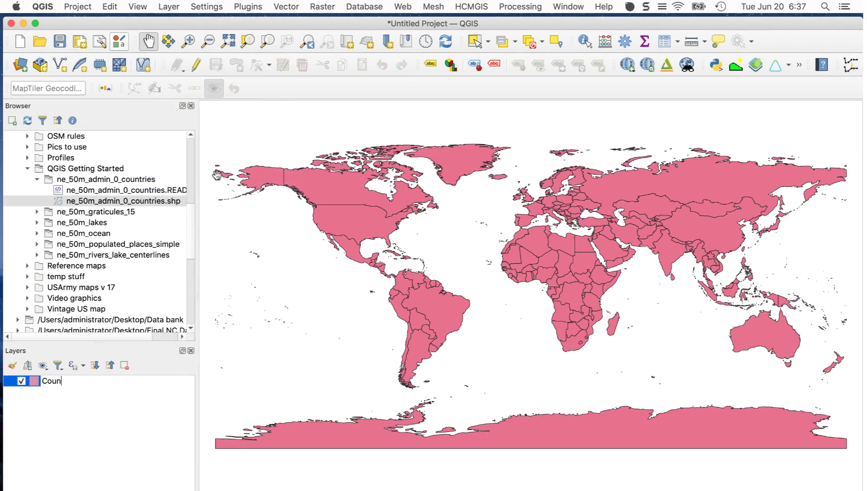
text(try borders)
key(Return)
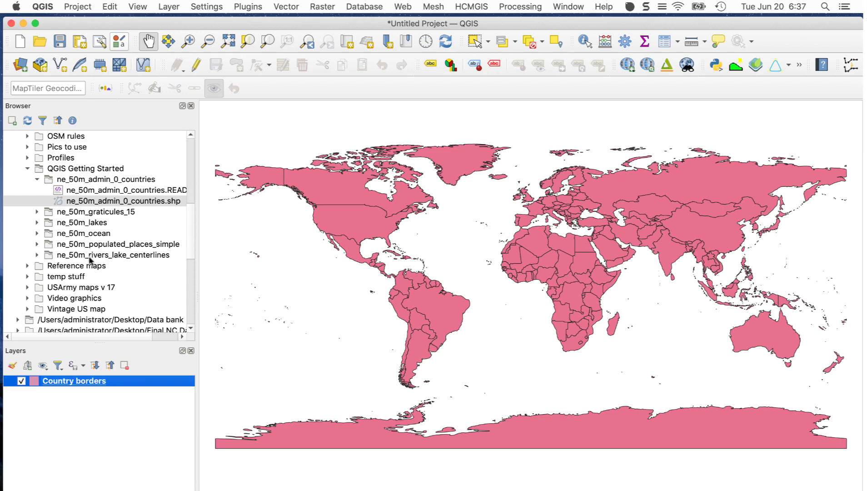
Add the ne_50m_ocean and rivers shapefiles from the Browser to the map.
click(37, 233)
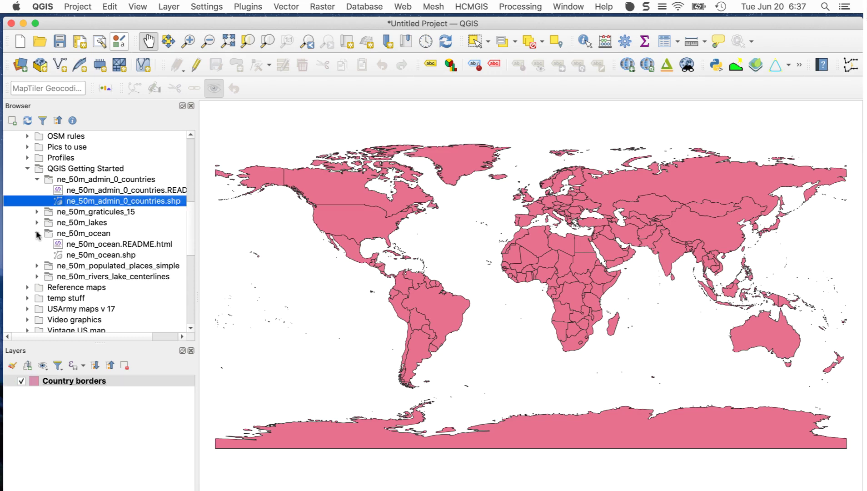
click(83, 255)
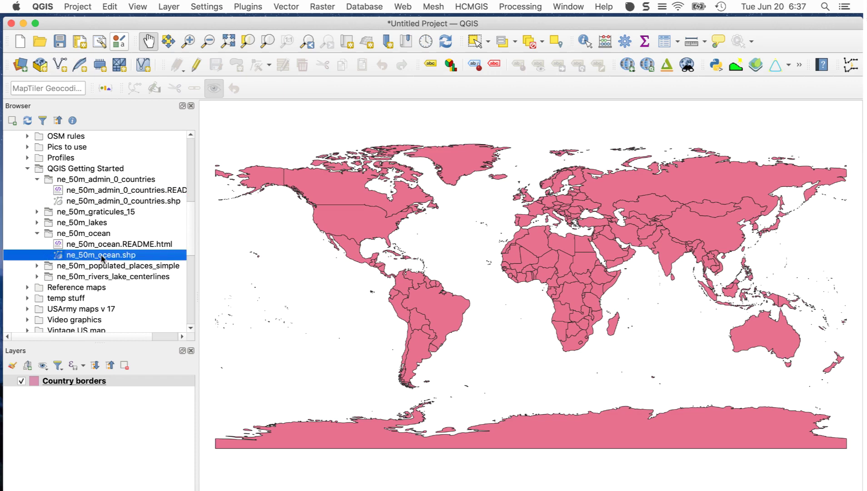
drag(102, 257, 282, 304)
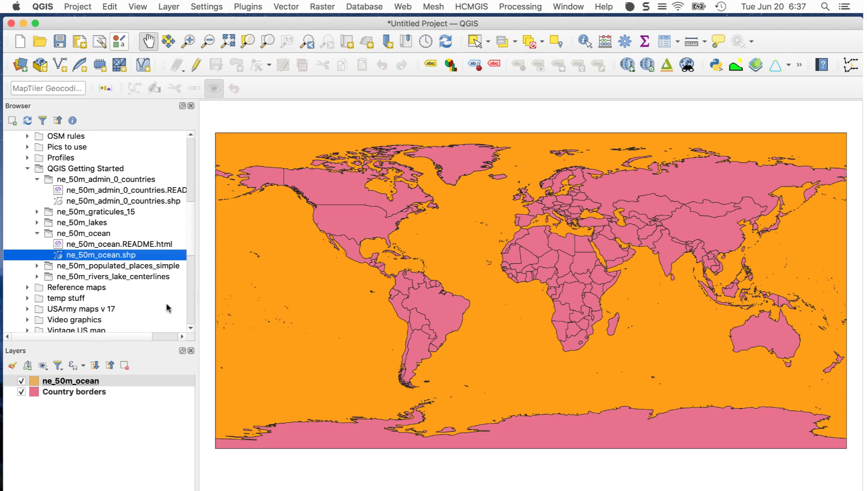
click(36, 277)
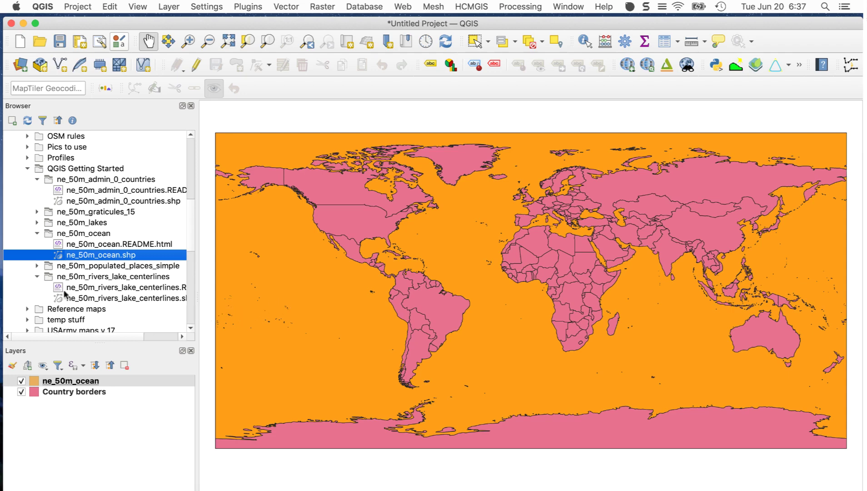
drag(126, 303, 134, 417)
Add the lakes, populated places and ne_50m_graticules_15 shapefiles to the map.
click(37, 222)
drag(99, 248, 146, 443)
click(37, 287)
drag(118, 309, 135, 427)
click(36, 212)
drag(91, 233, 136, 445)
click(145, 450)
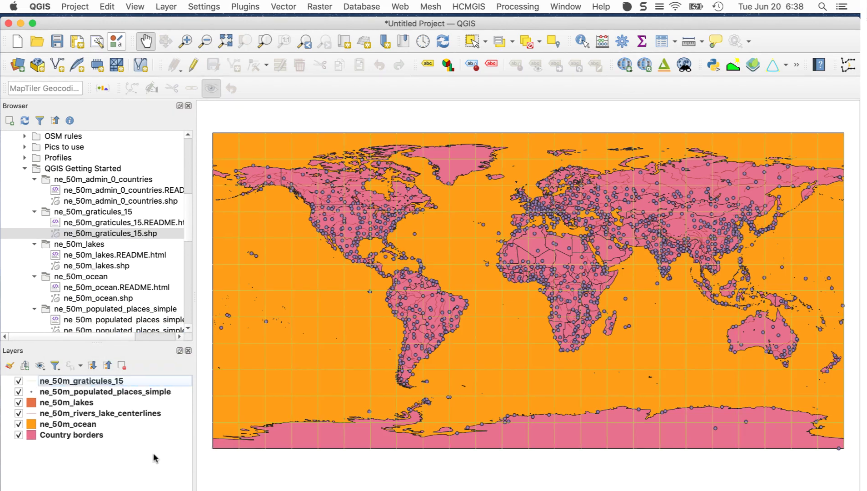
Rename the graticule and populated places layers to 'Graticules' and 'Cities'.
right_click(127, 378)
click(197, 161)
text(Graticules)
key(Return)
right_click(150, 392)
click(179, 150)
text(Cities)
key(Return)
Rename the lakes, rivers and ocean layers to 'Lakes', 'Rivers' and 'Ocean'.
right_click(73, 402)
click(157, 166)
text(Lakes)
key(Return)
right_click(120, 414)
click(170, 178)
text(Rivers)
key(Return)
right_click(92, 423)
click(136, 187)
text(Ocean)
key(Return)
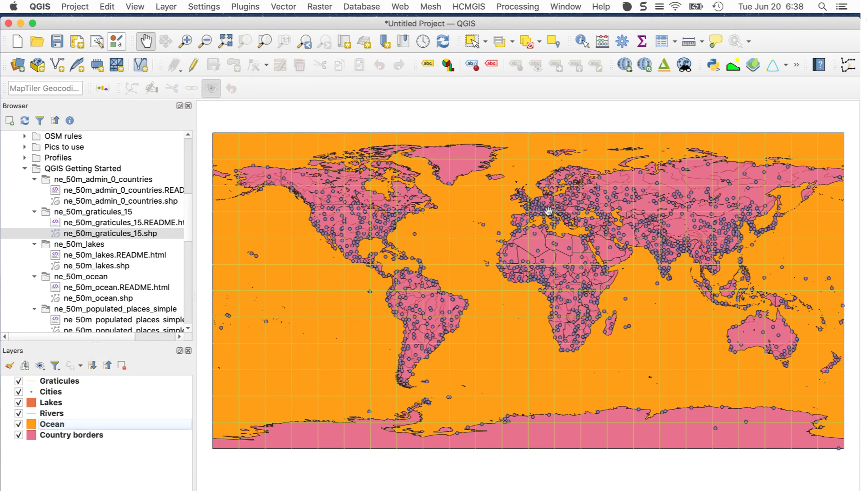
scroll(547, 209, up, 3)
drag(502, 207, 548, 361)
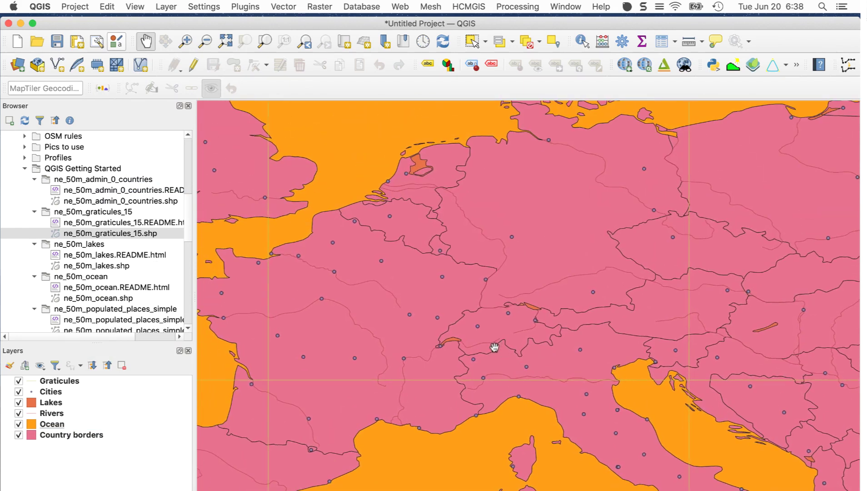
click(77, 426)
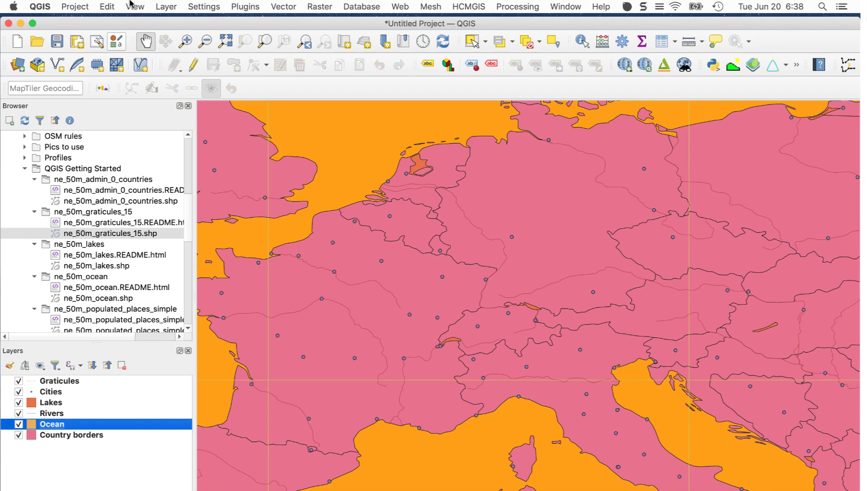
click(131, 5)
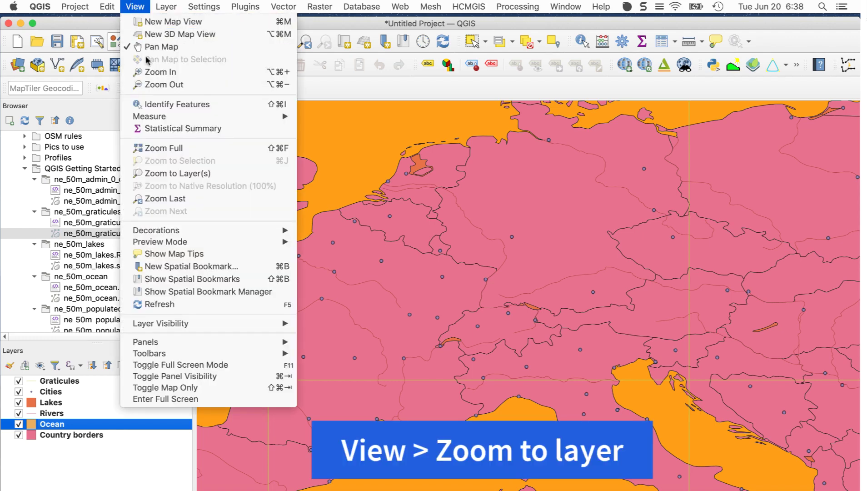
click(184, 175)
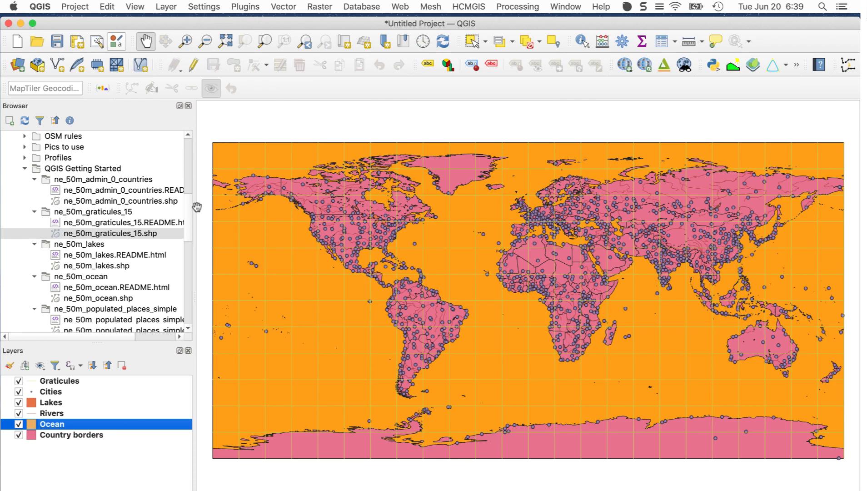
Open the Ocean layer's Symbology, keeping the Single Symbol renderer with its orange fill.
double_click(103, 424)
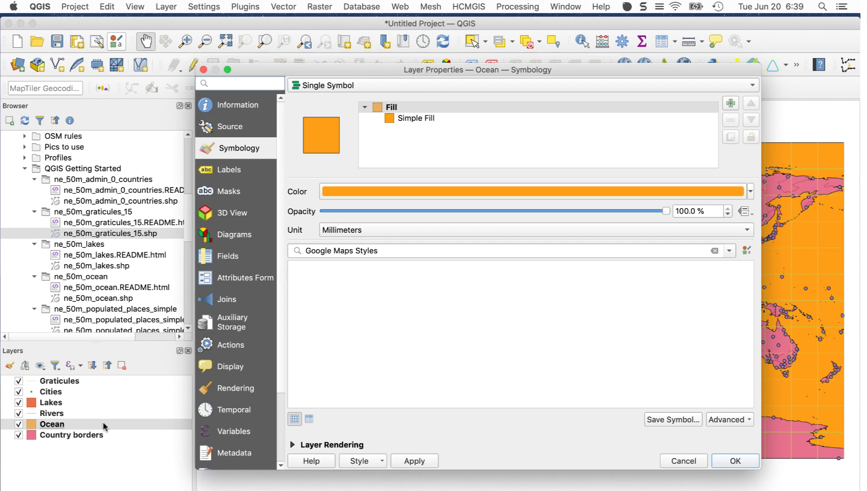
click(384, 86)
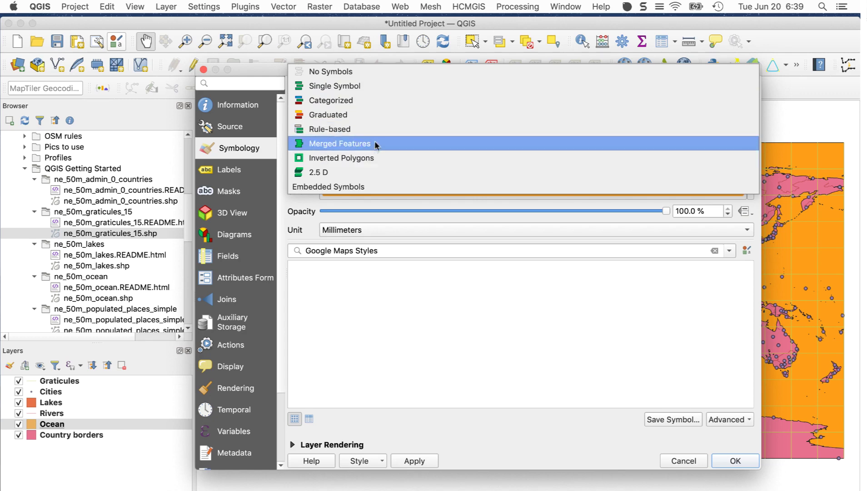
click(379, 85)
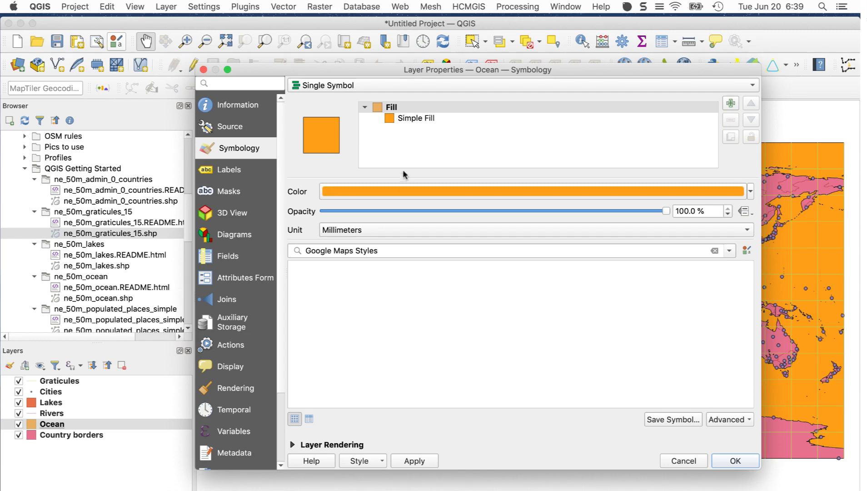
mouse_move(406, 191)
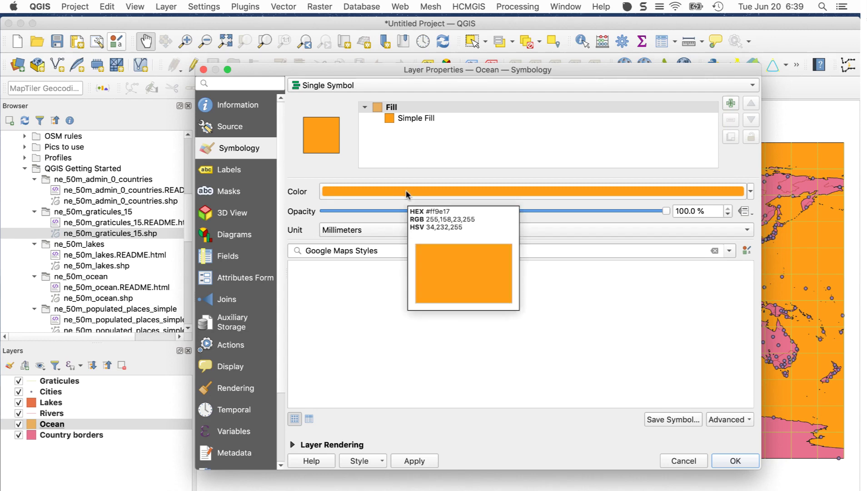
Set the Ocean fill colour to the light blue swatch (#a4dafb).
click(405, 193)
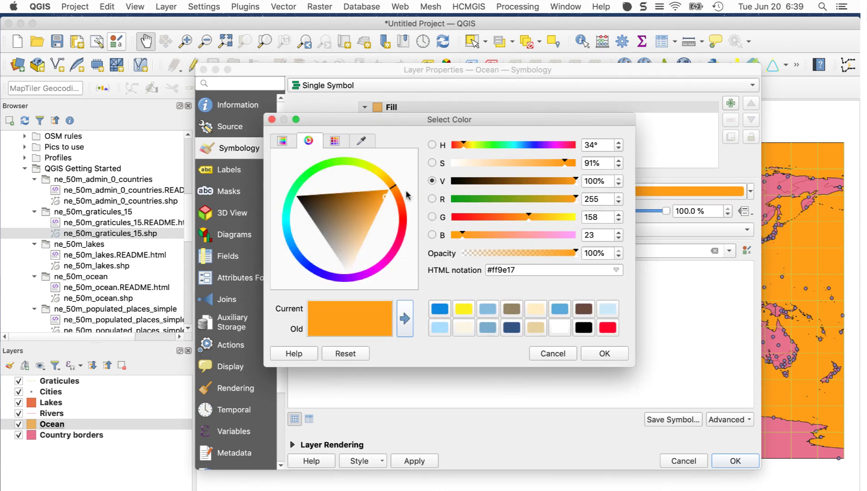
click(281, 142)
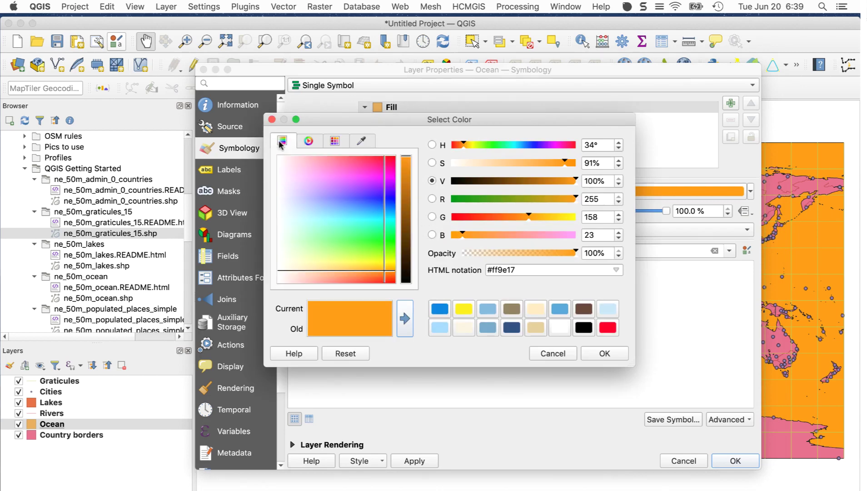
click(334, 142)
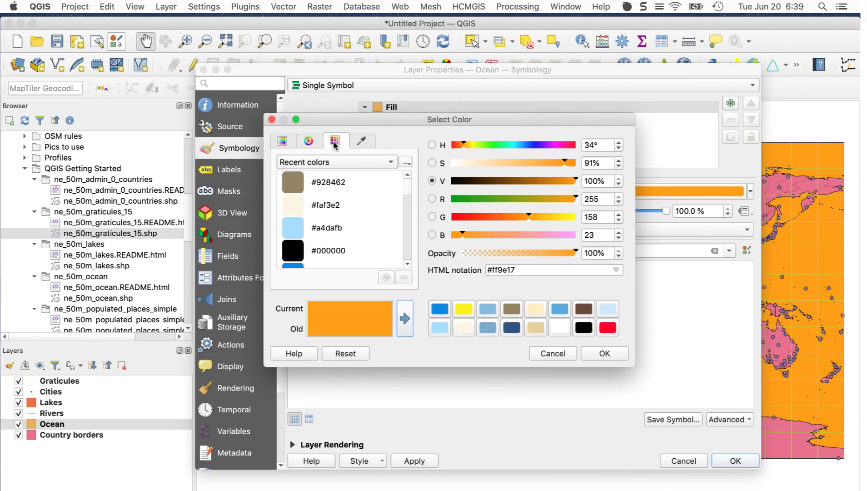
click(310, 142)
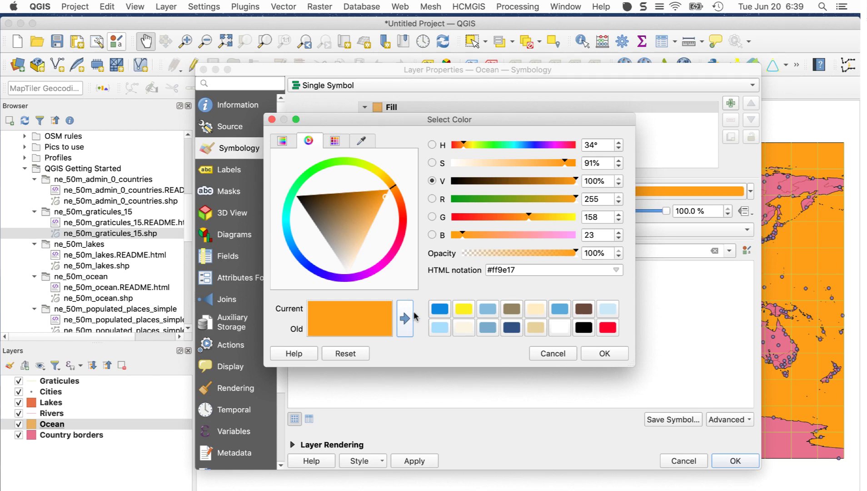
click(438, 328)
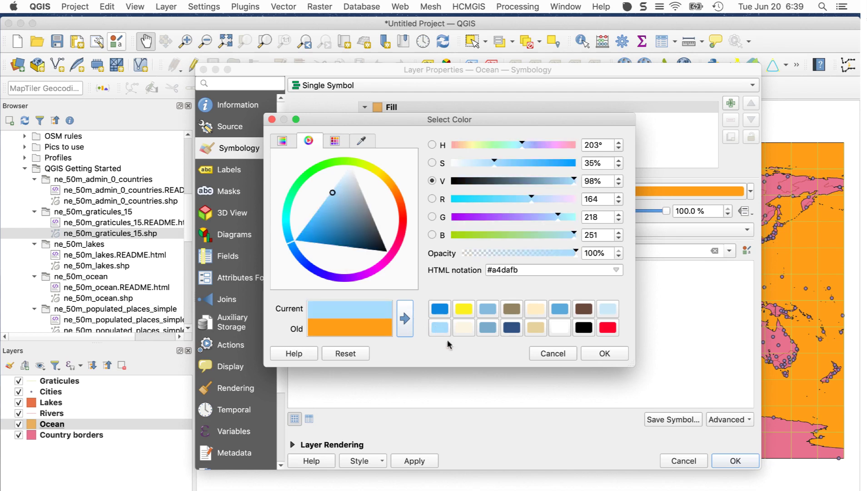
click(605, 354)
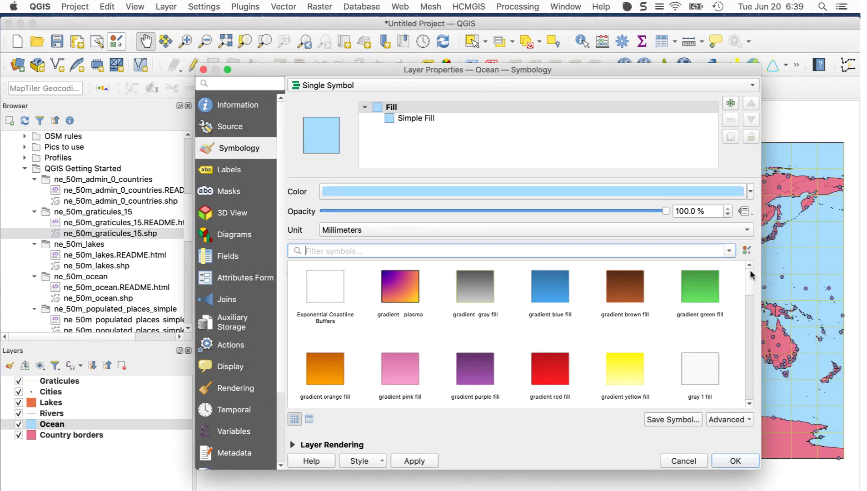
Apply the ocean style, close its properties, and open the Rivers layer's Symbology.
scroll(750, 279, down, 2)
mouse_move(751, 279)
mouse_down()
mouse_move(751, 396)
mouse_move(746, 271)
mouse_up()
click(293, 444)
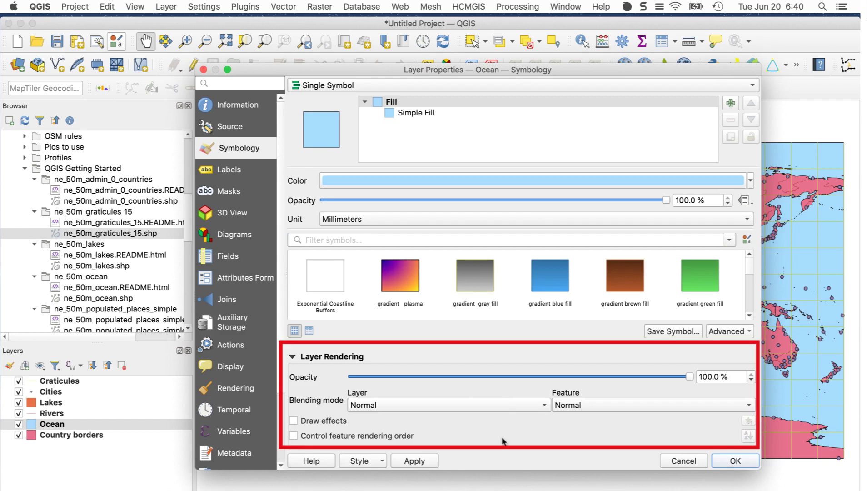
click(292, 356)
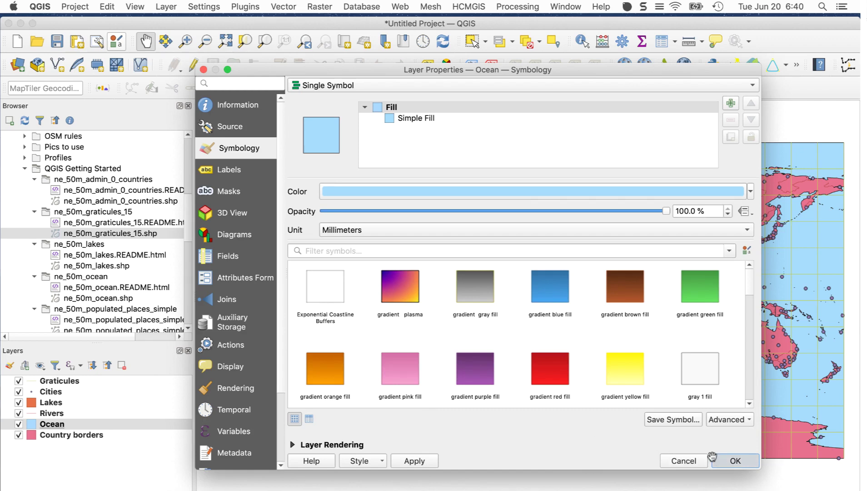
click(714, 460)
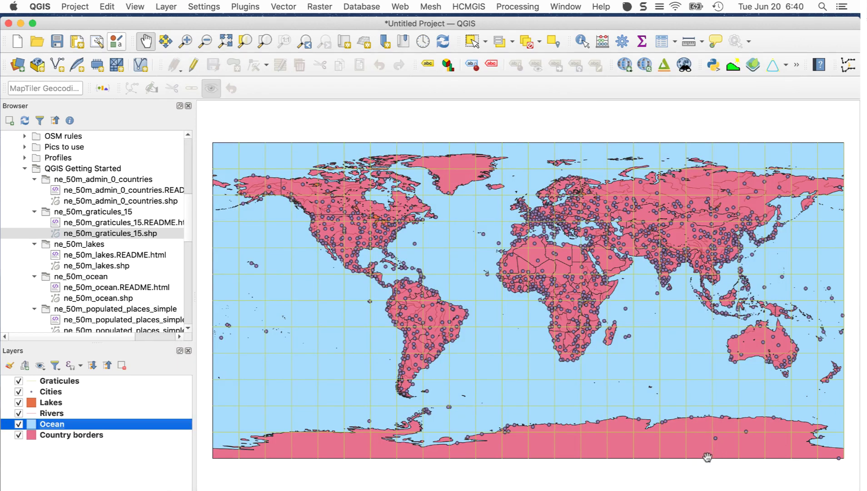
double_click(122, 414)
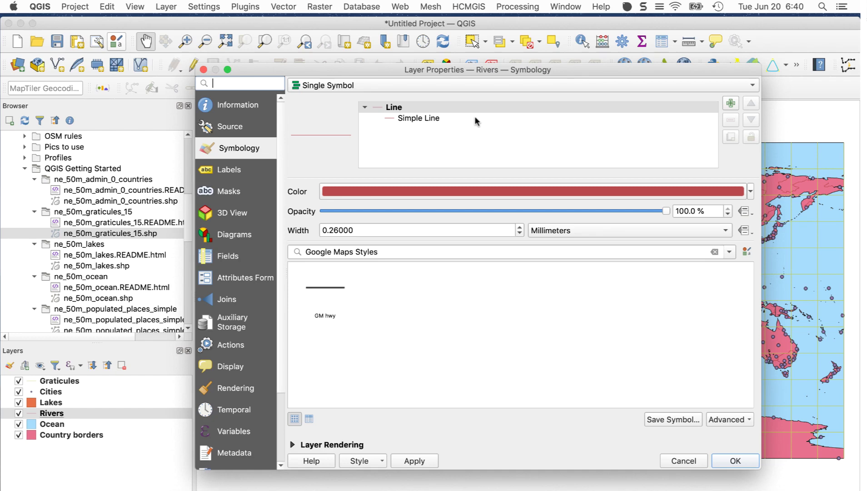
Change the Rivers line colour from red to light blue (#a4dafb) and apply.
click(457, 191)
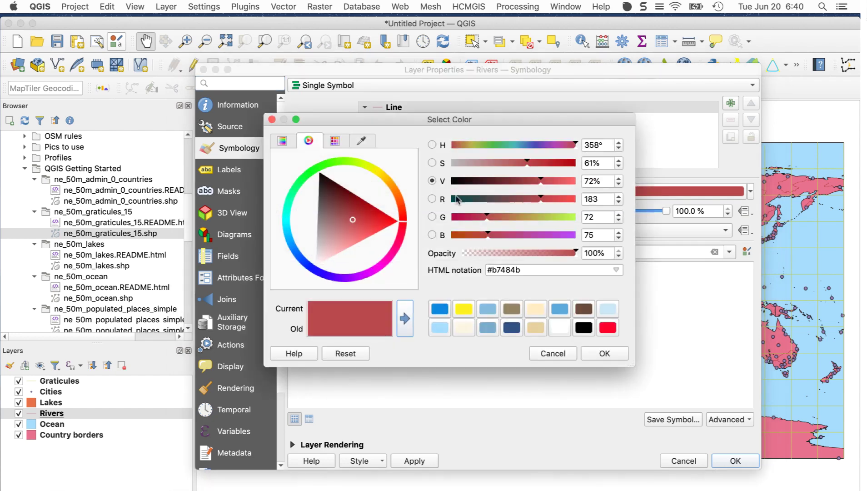
click(439, 327)
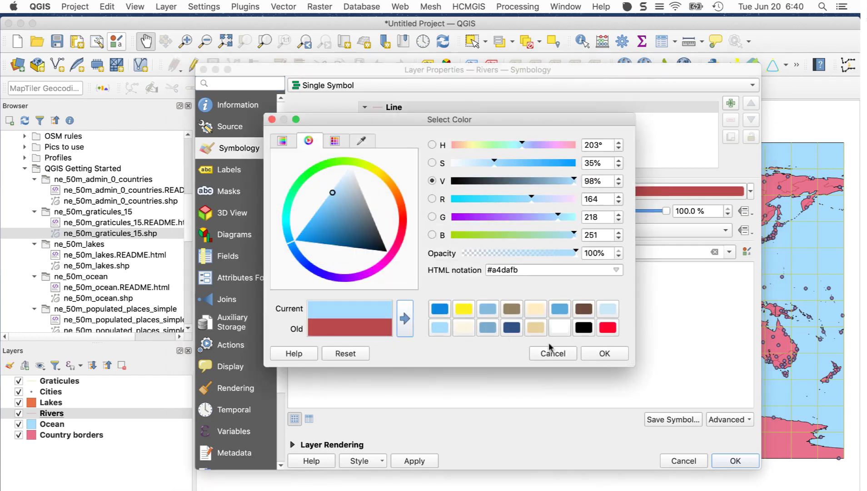
click(603, 354)
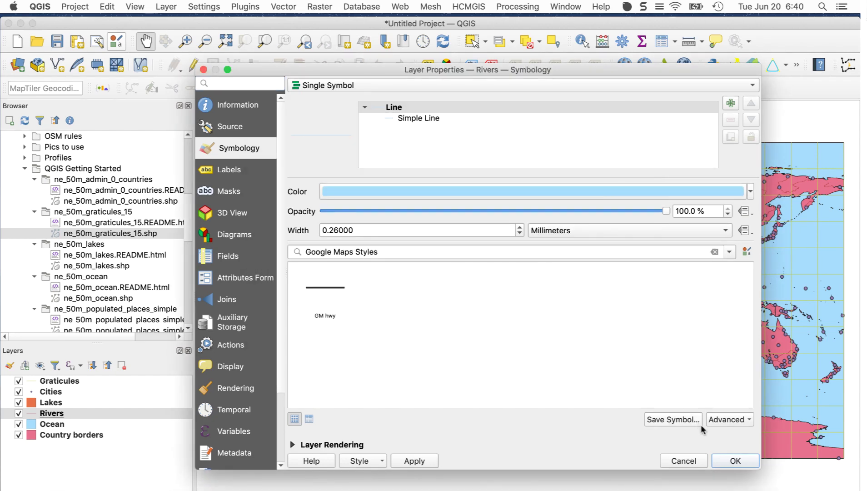
click(735, 460)
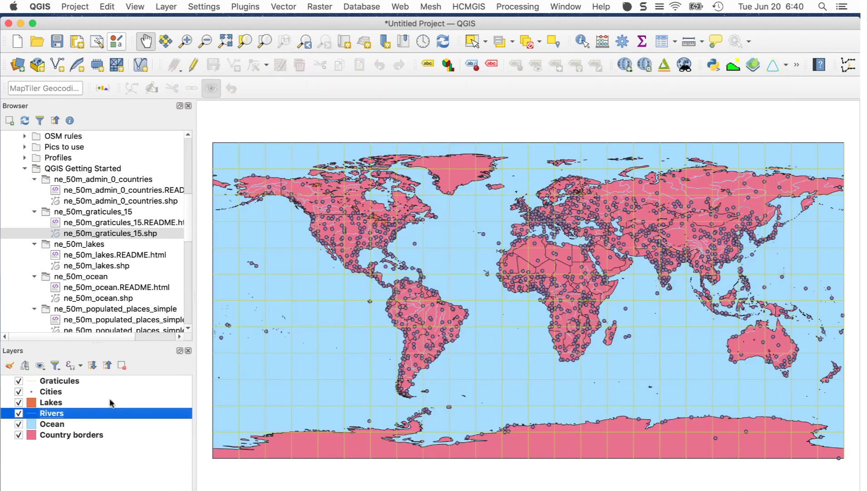
Set the Lakes fill colour to the same light blue swatch and apply.
click(82, 403)
double_click(82, 403)
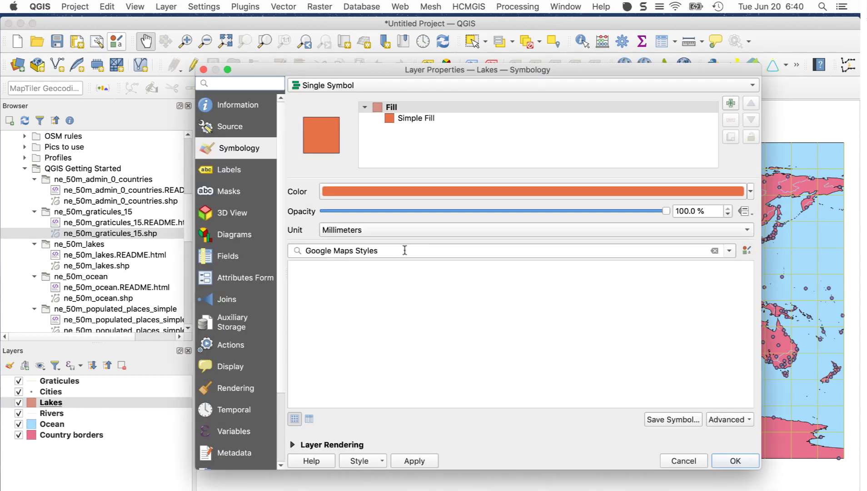
click(429, 193)
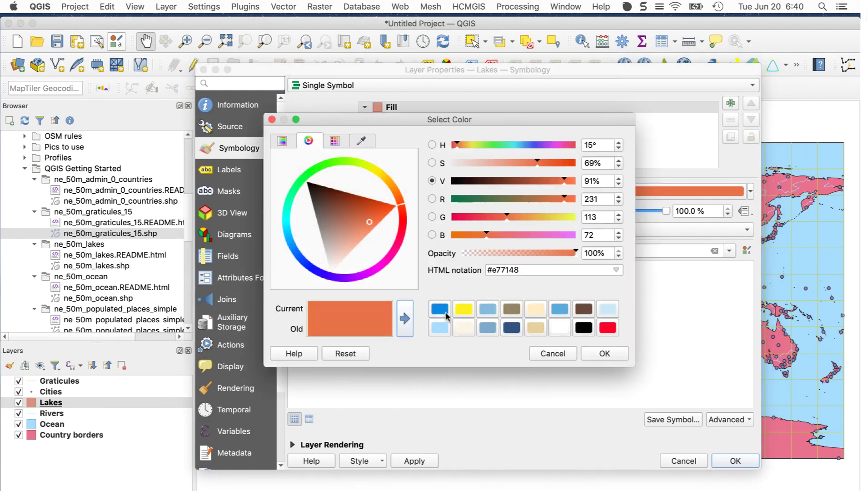
click(439, 328)
click(596, 356)
click(734, 460)
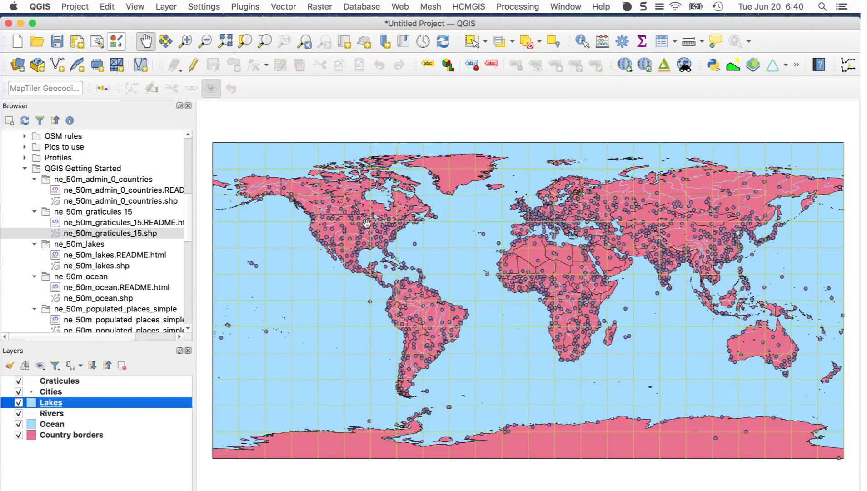
Zoom the map to the full Ocean layer extent via View > Zoom to Layer(s).
scroll(373, 224, up, 10)
scroll(379, 226, down, 10)
scroll(433, 277, up, 2)
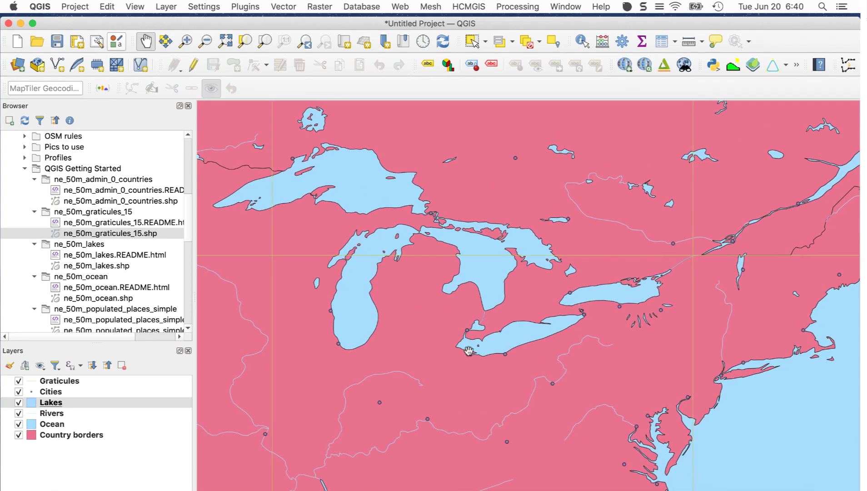
click(120, 423)
click(135, 6)
click(168, 173)
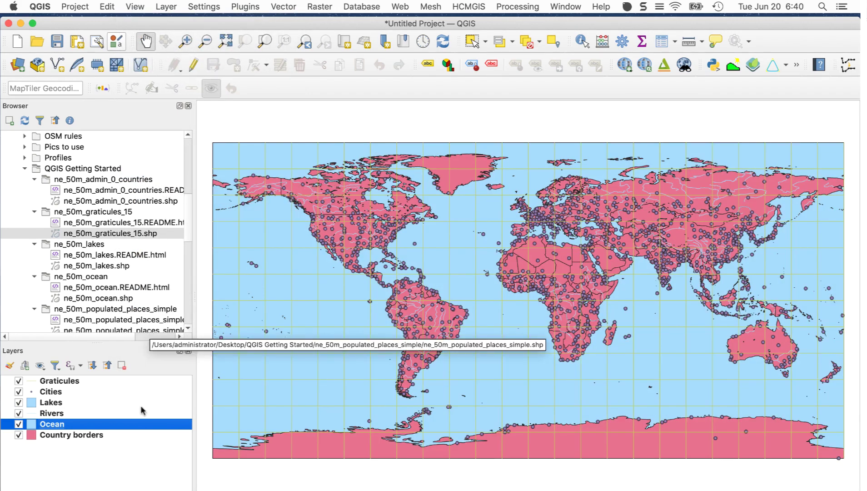
Give the Country borders Simple Fill a cream fill colour.
click(123, 436)
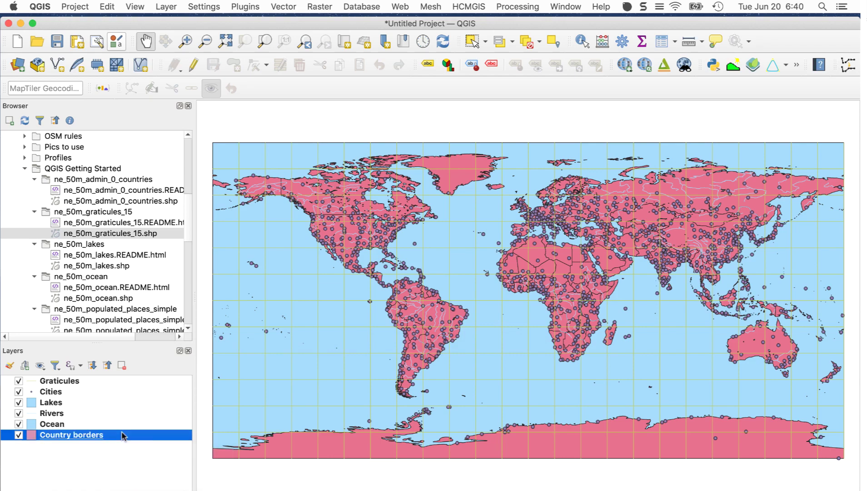
double_click(123, 435)
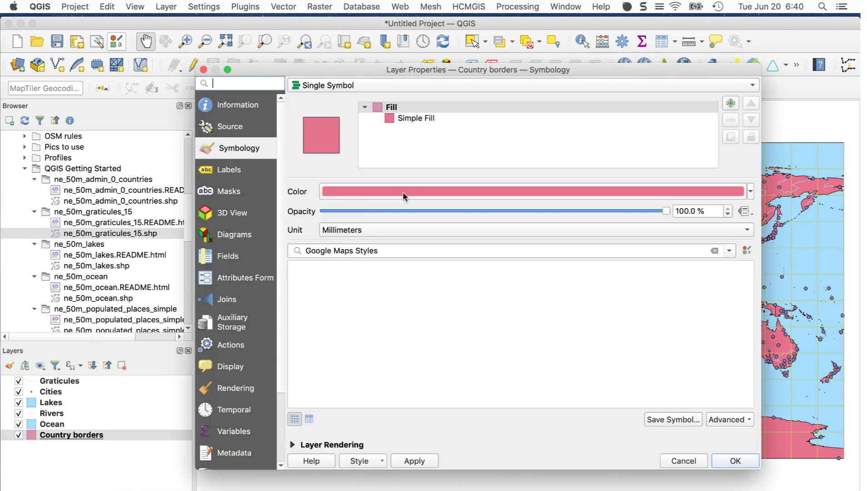
click(452, 118)
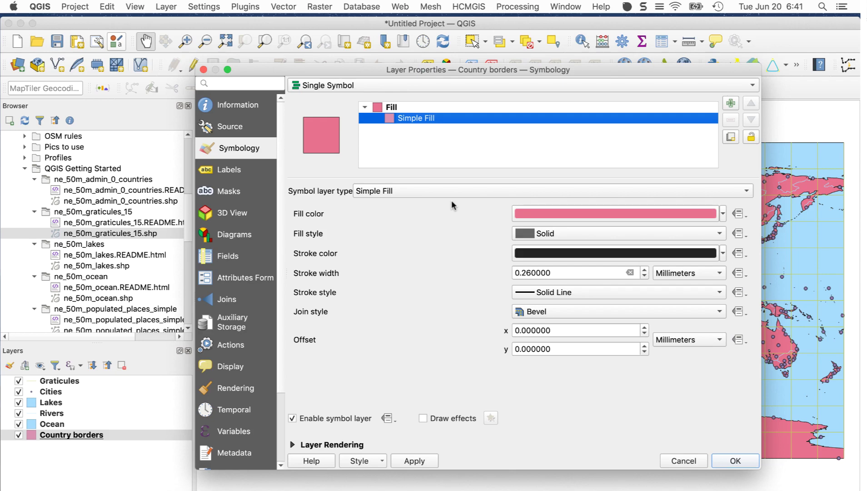
click(539, 217)
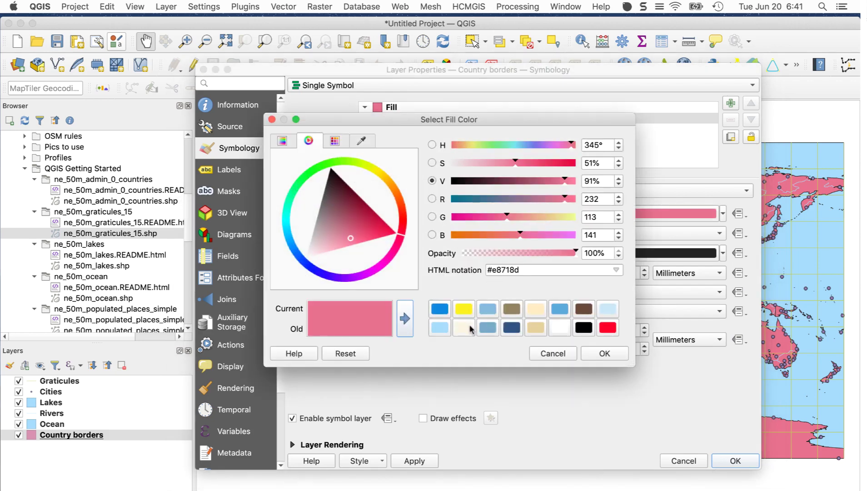
click(464, 327)
click(599, 354)
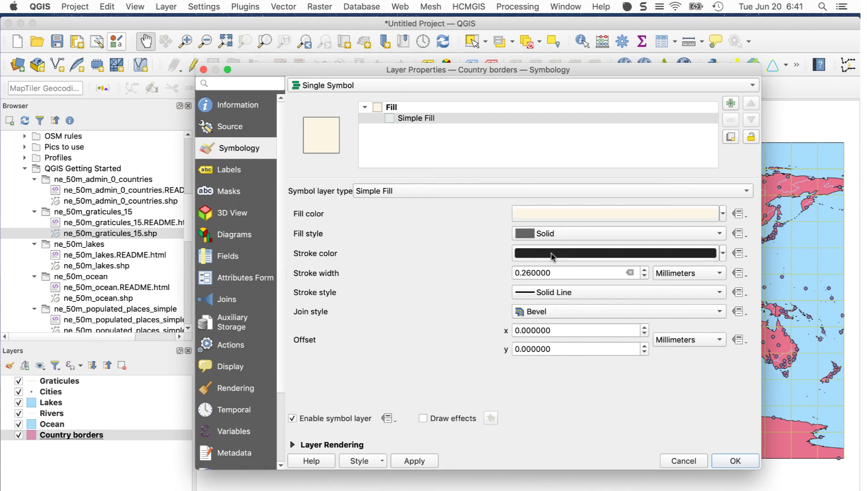
Set the country outline to brown (#928462) with 0.6 mm stroke width and apply.
click(554, 255)
click(519, 311)
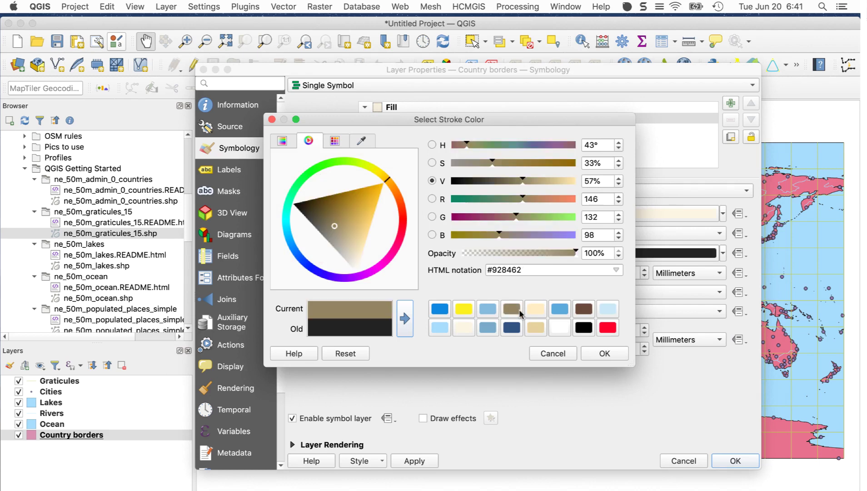
click(604, 354)
double_click(539, 275)
text(0.6)
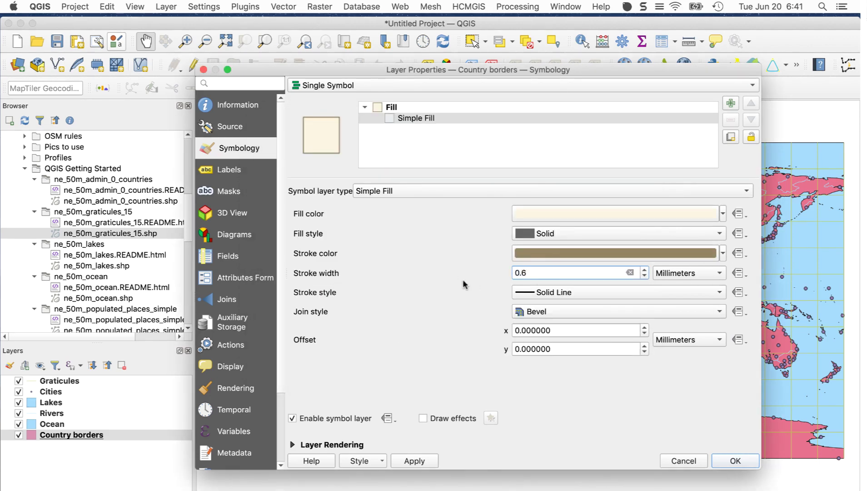
click(735, 461)
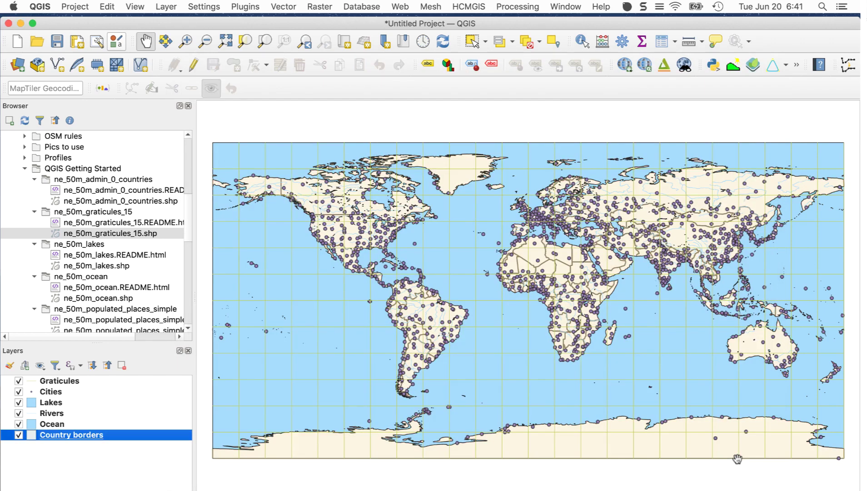
Give the Cities point markers a black fill colour.
click(82, 393)
double_click(82, 392)
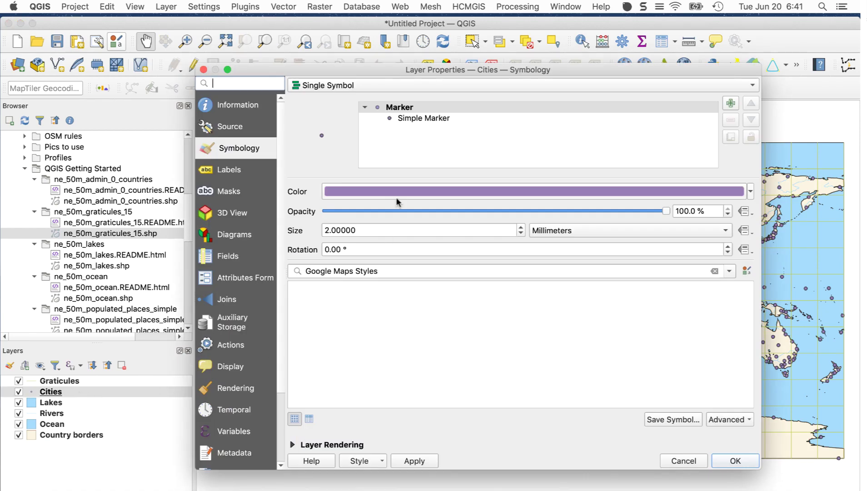
click(429, 119)
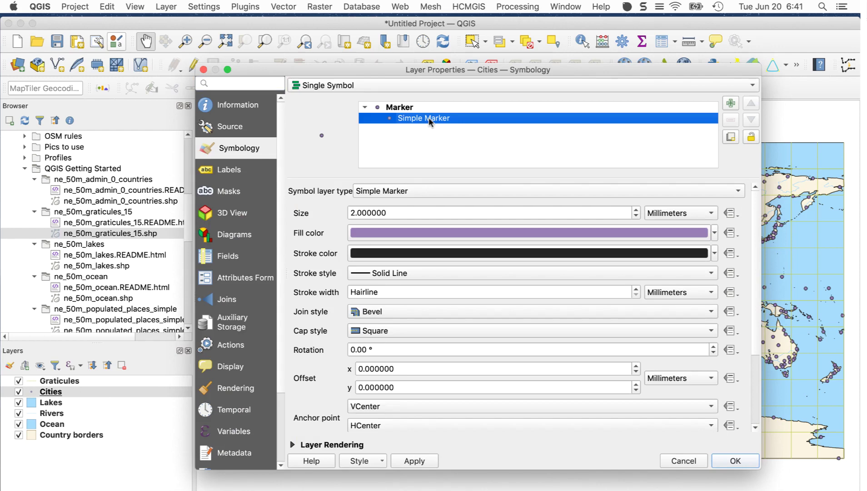
click(420, 230)
click(583, 327)
click(605, 353)
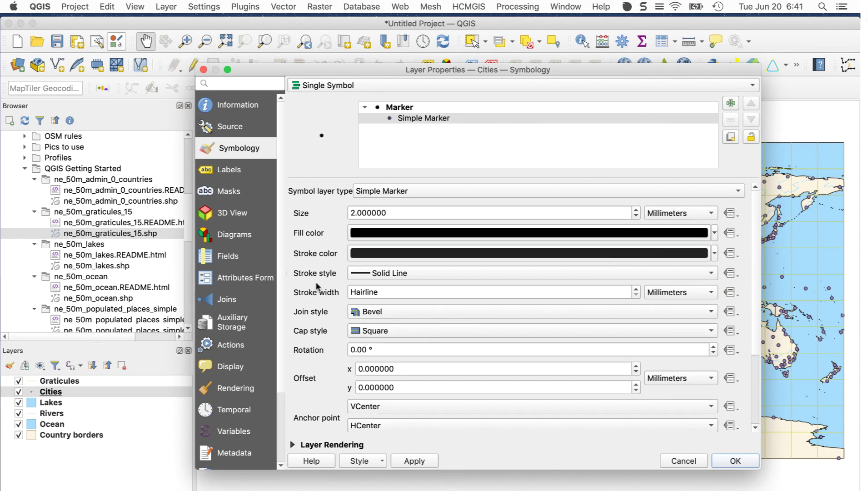
Set the marker stroke style to No Pen, apply, and reopen the Cities layer properties.
click(412, 273)
click(419, 289)
click(726, 460)
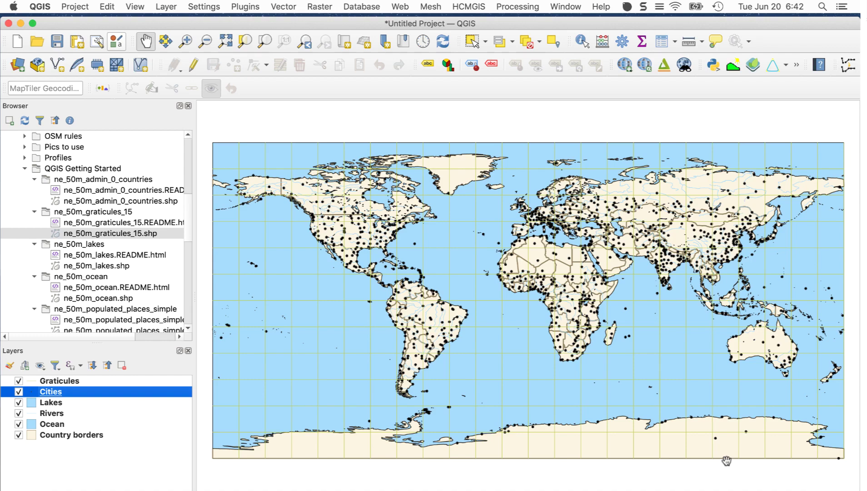
drag(727, 460, 732, 441)
double_click(98, 394)
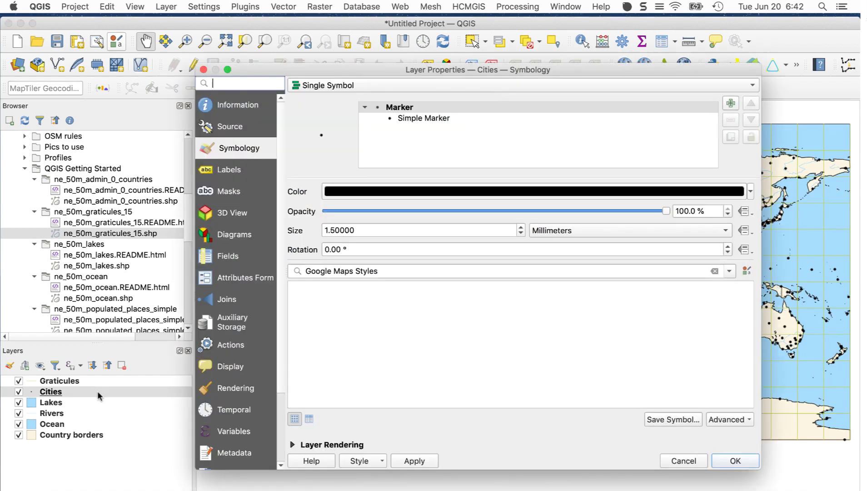
Switch the Cities labelling to Single Labels with 'name' as the value field.
click(235, 172)
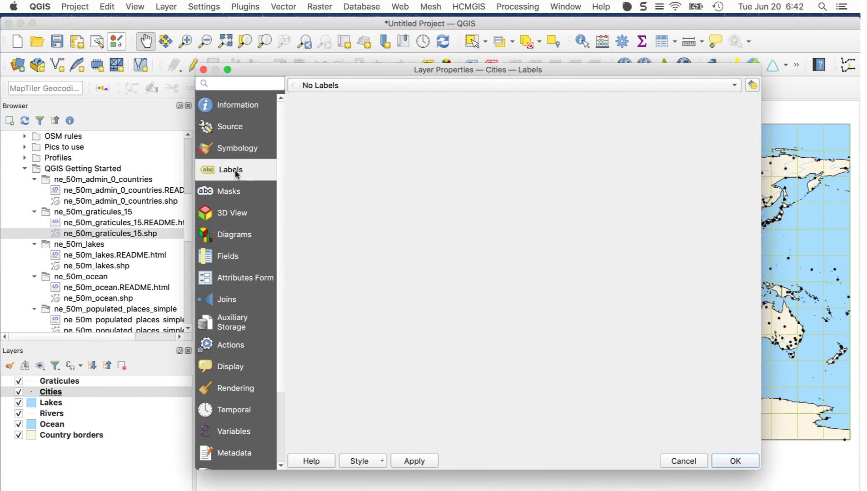
click(369, 86)
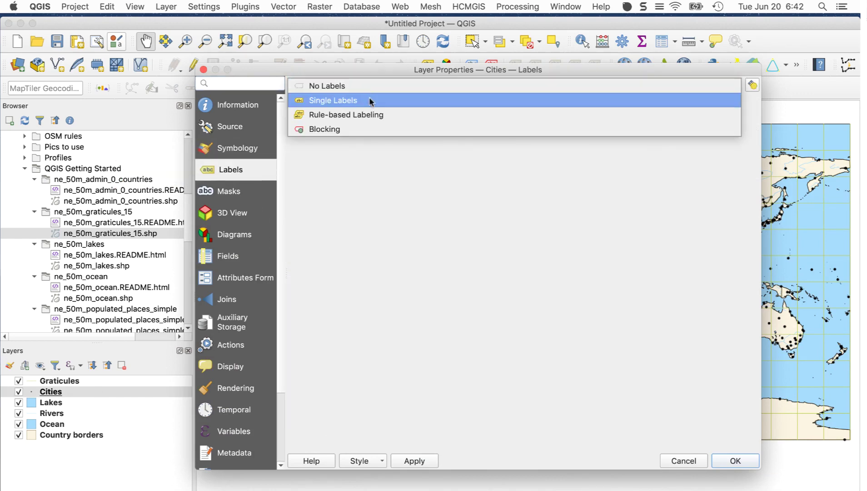
click(371, 102)
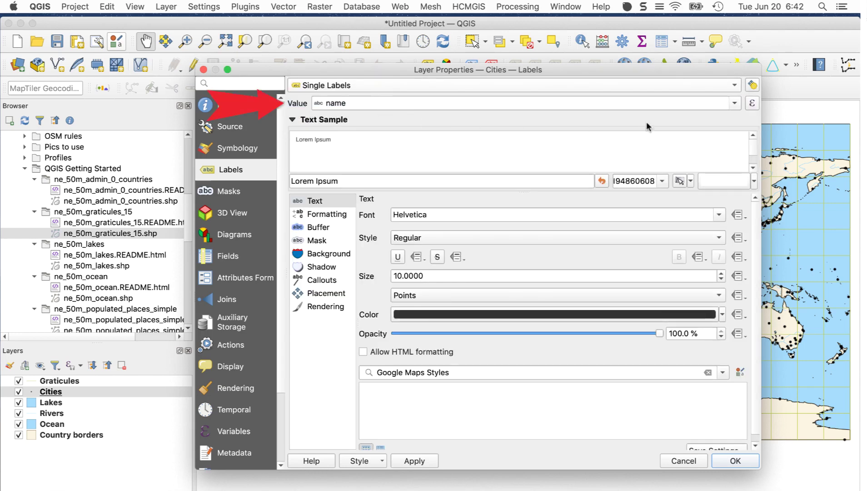
click(736, 105)
scroll(736, 181, down, 5)
scroll(736, 191, down, 2)
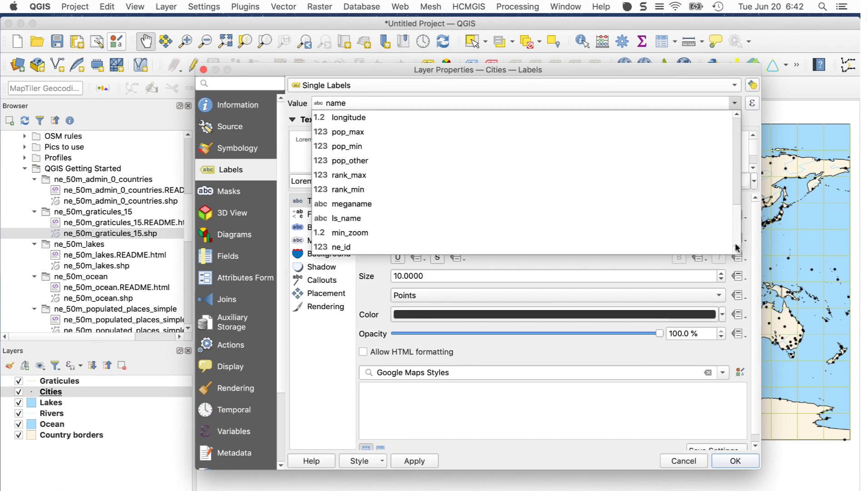
scroll(736, 214, up, 3)
scroll(729, 159, up, 4)
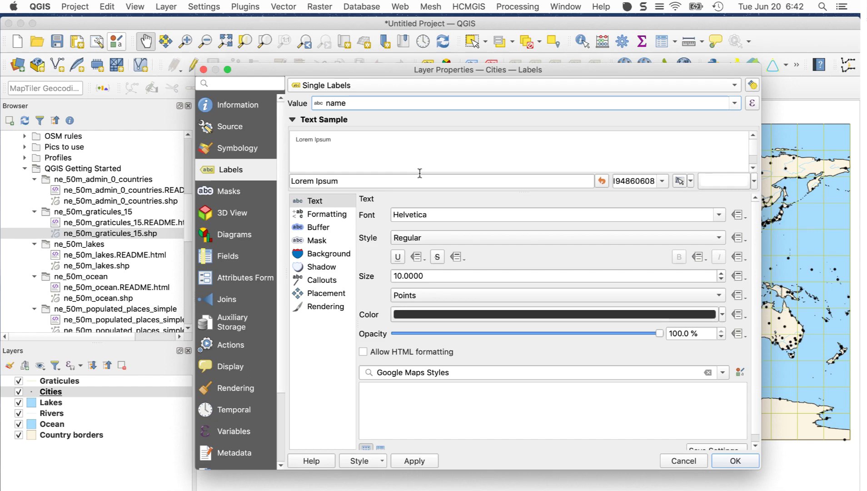
Apply the name labels and close the Cities layer properties.
click(414, 461)
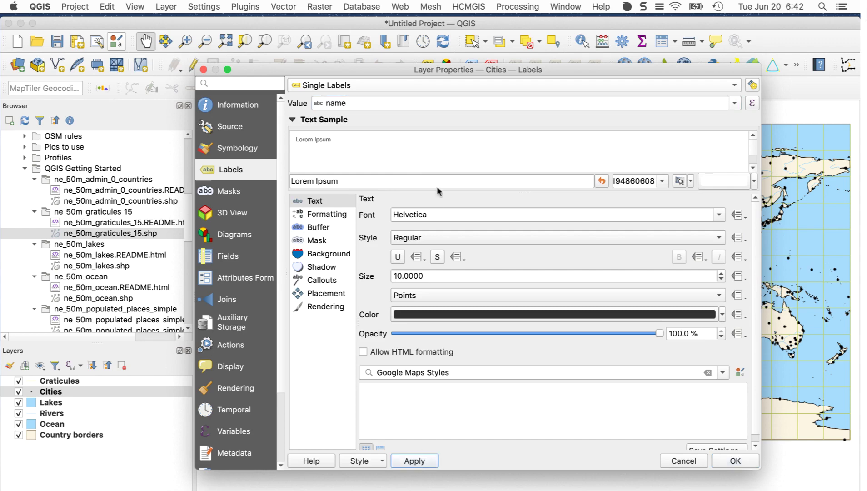
double_click(440, 69)
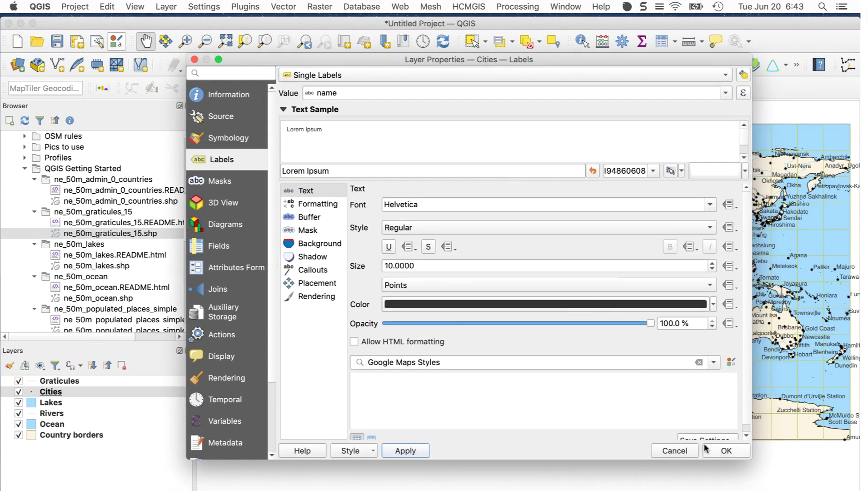
click(717, 450)
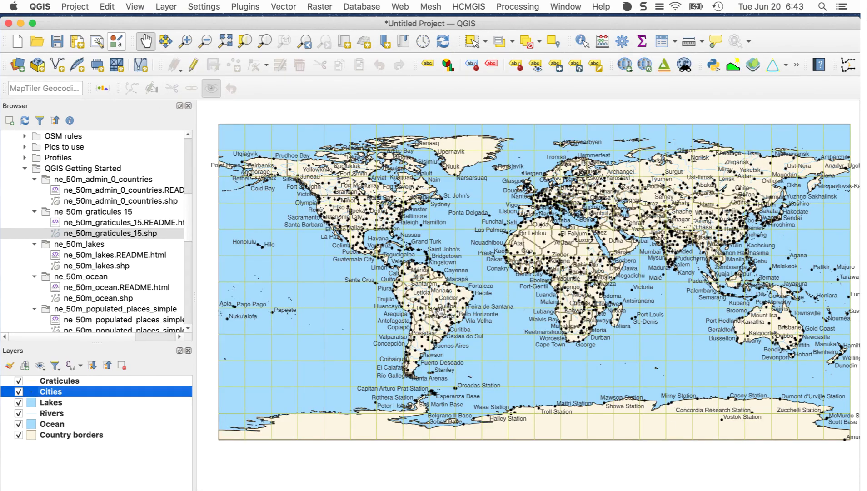
Zoom and pan across South and North America to check the city name labels.
scroll(441, 302, up, 2)
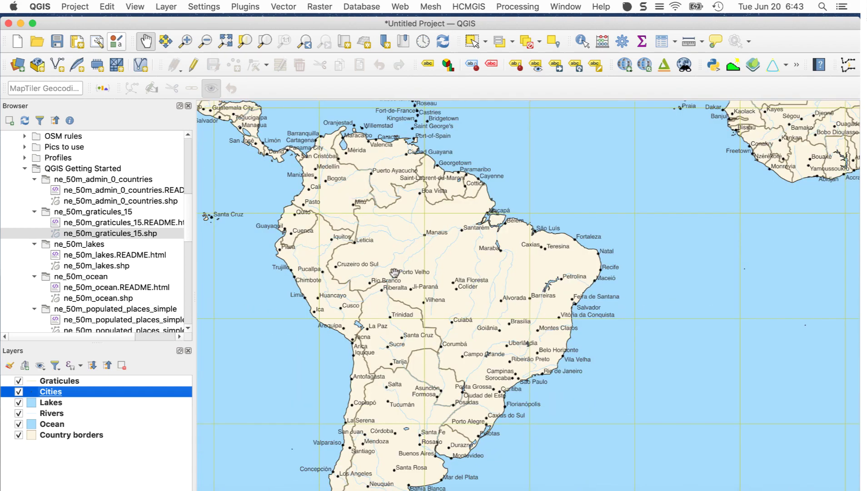
scroll(394, 272, up, 1)
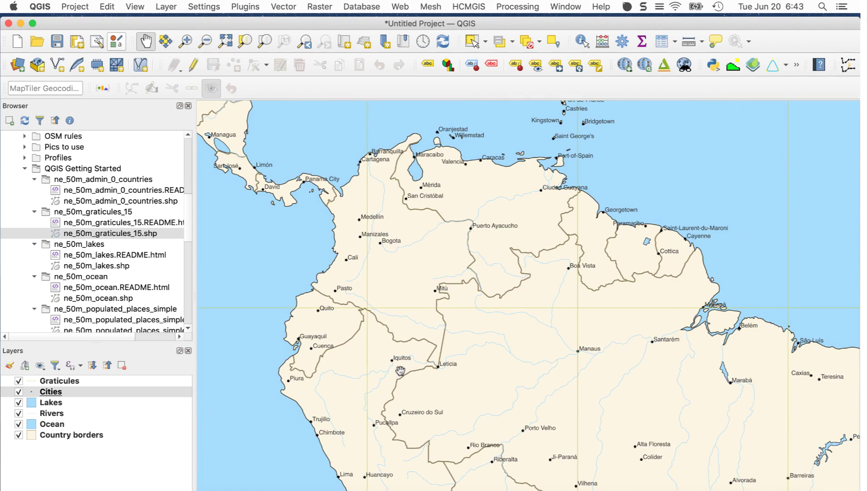
drag(246, 159, 477, 407)
drag(400, 379, 444, 439)
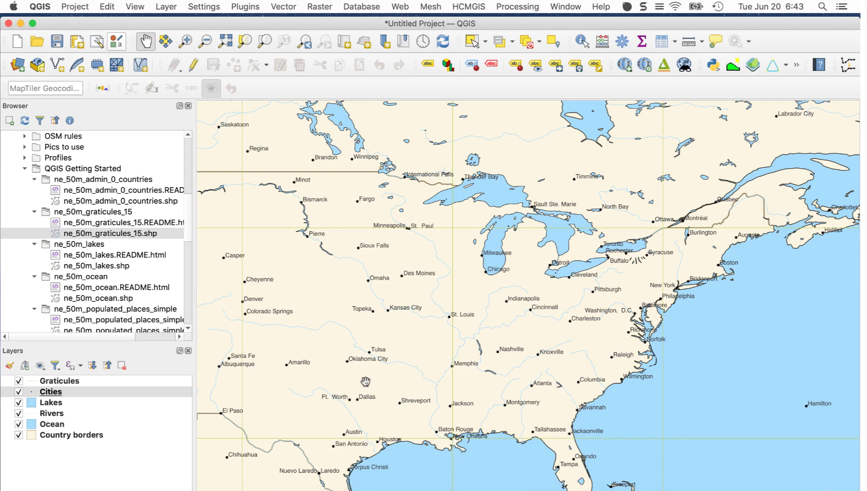
scroll(354, 344, down, 5)
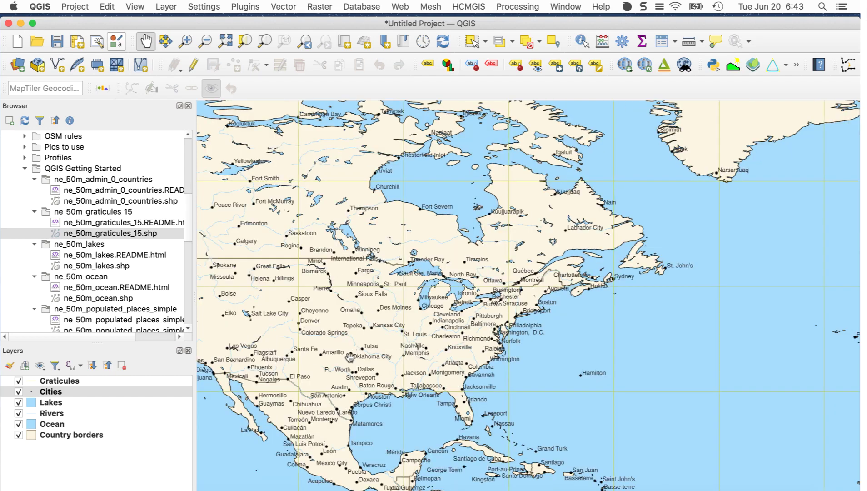
scroll(349, 356, down, 3)
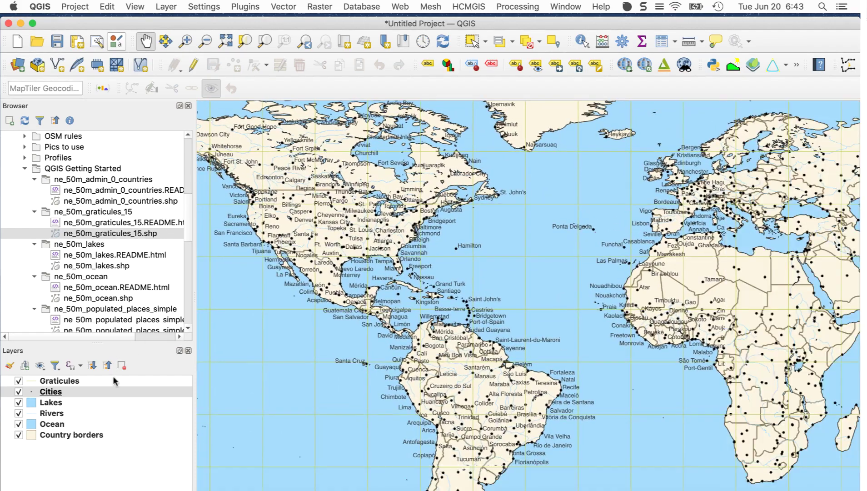
Review the Graticules layer properties, then bring up the project CRS settings (EPSG:4326).
double_click(114, 381)
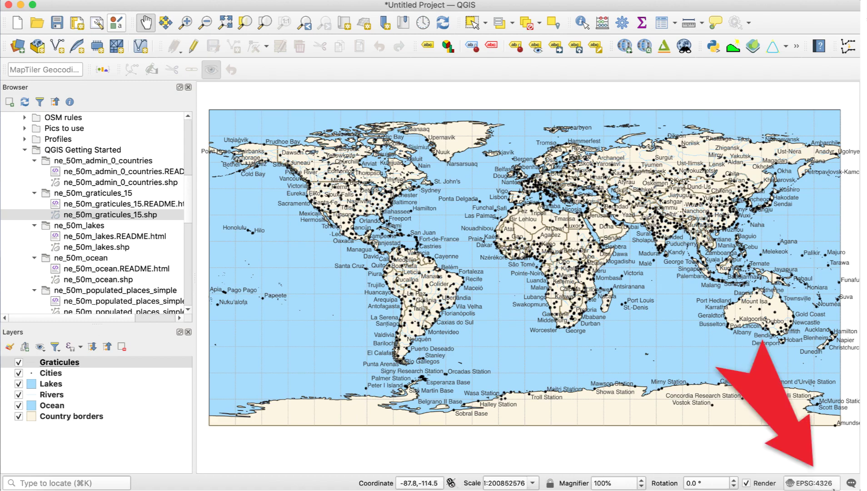
click(813, 485)
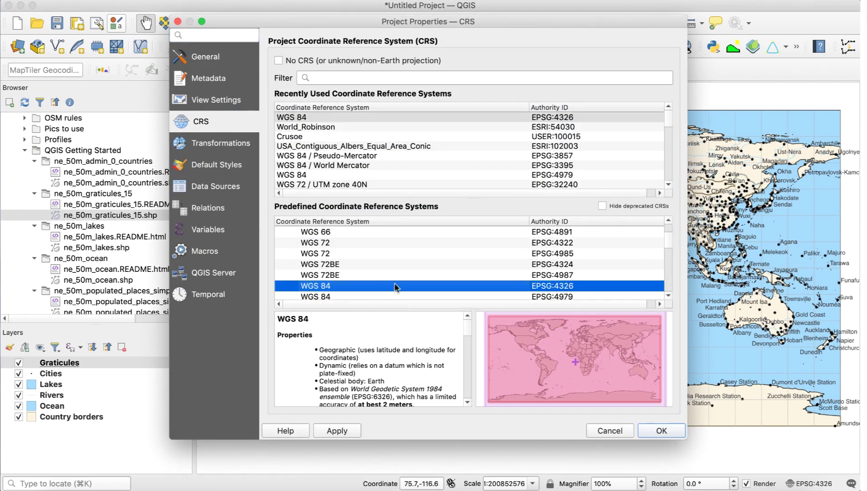
Filter the CRS list for 'robinson' and select World_Robinson (ESRI:54030).
click(329, 79)
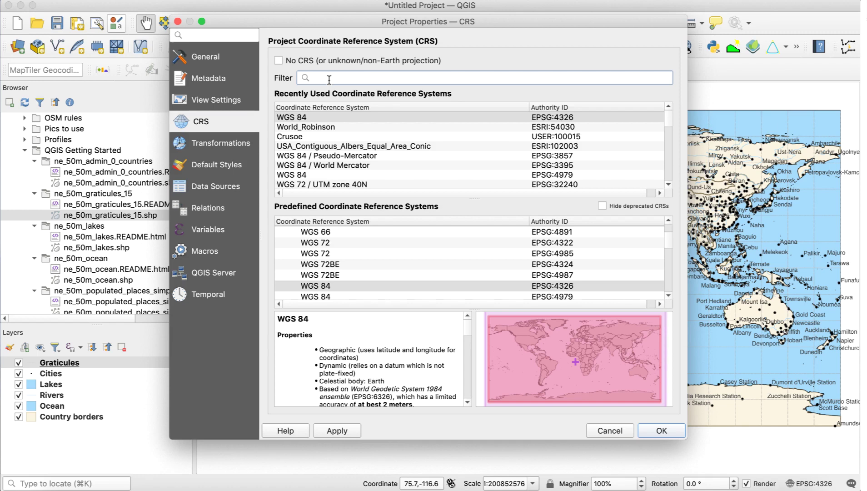
text(robinso)
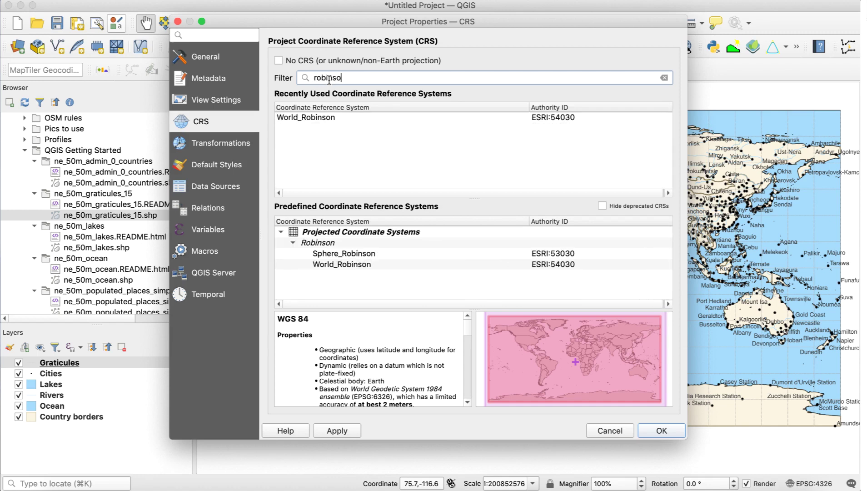
text(n)
click(367, 265)
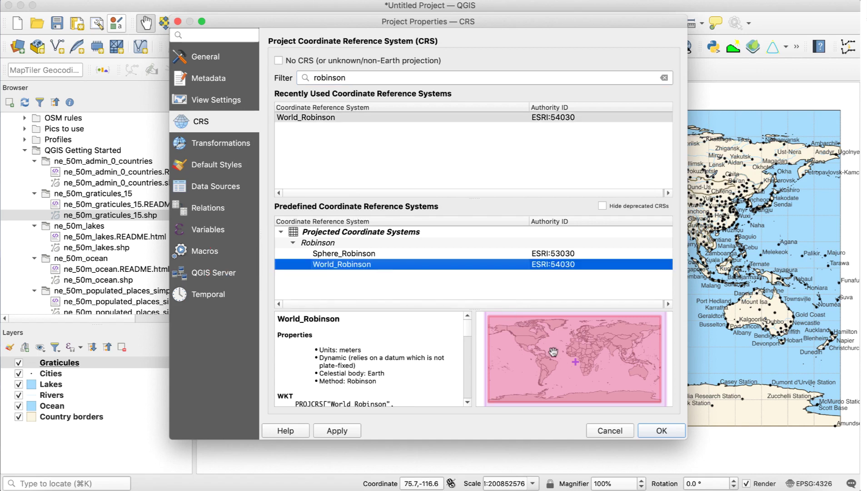
Confirm World_Robinson (ESRI:54030) as the project projection.
click(654, 431)
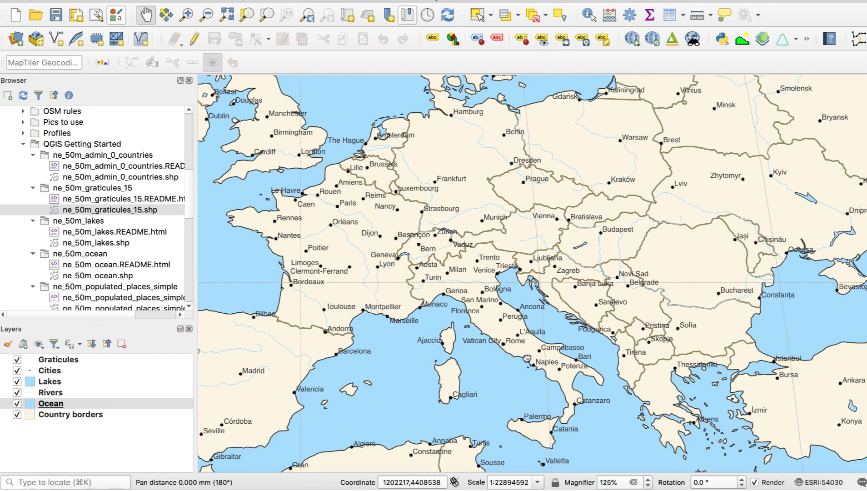
Pan the map so western and central Europe fill the view.
mouse_move(527, 356)
mouse_down()
mouse_move(600, 340)
mouse_move(581, 333)
mouse_up()
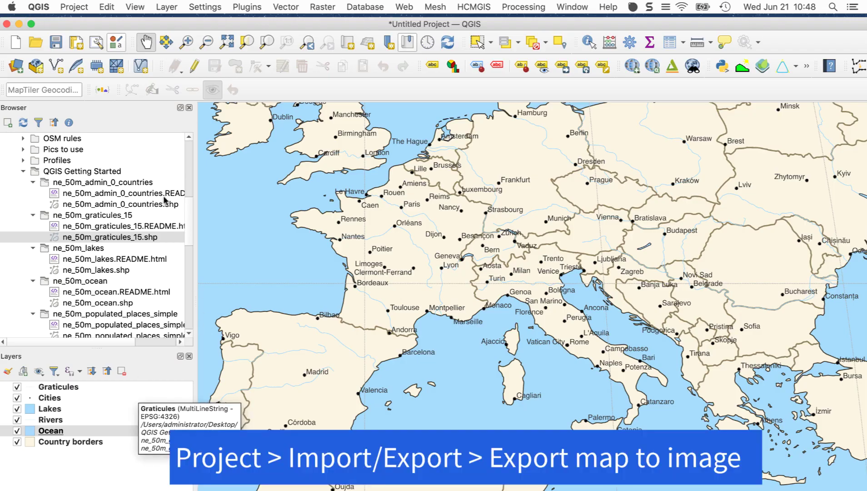
Set the Save Map as Image resolution to 300 dpi.
click(79, 7)
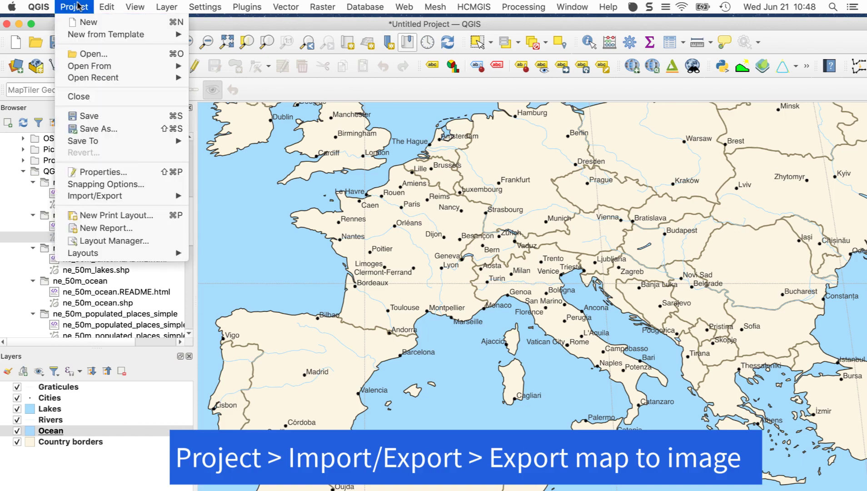
mouse_move(139, 196)
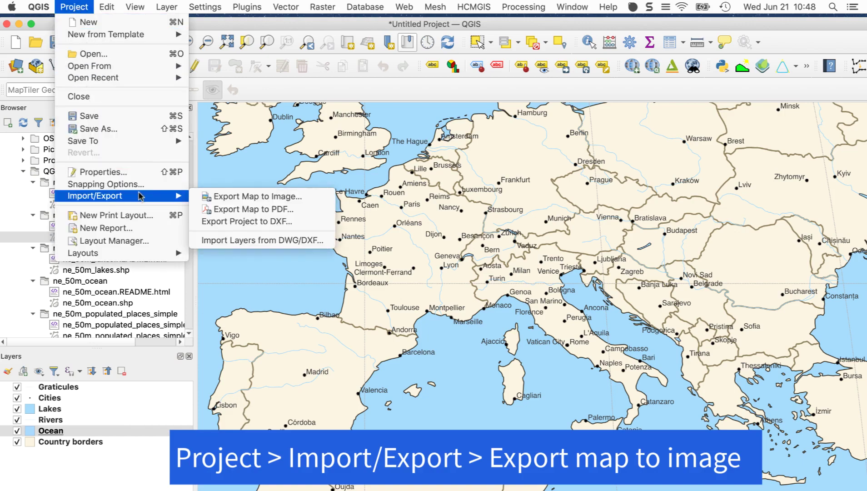
click(196, 195)
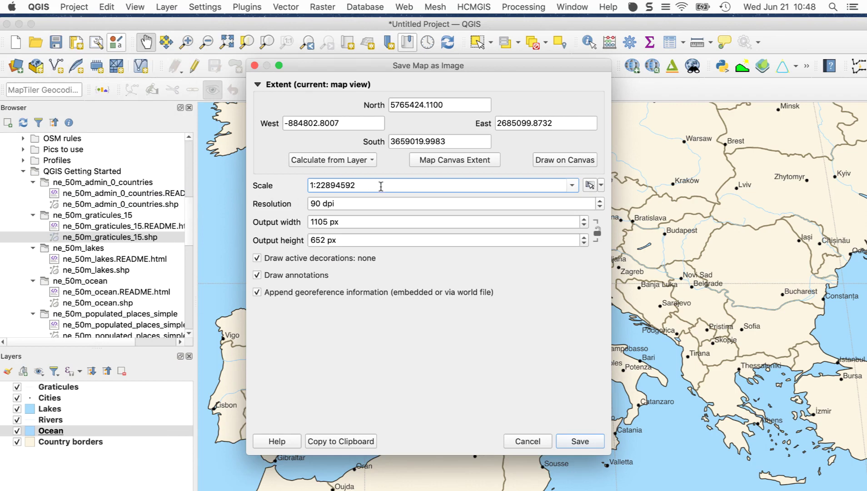
double_click(319, 203)
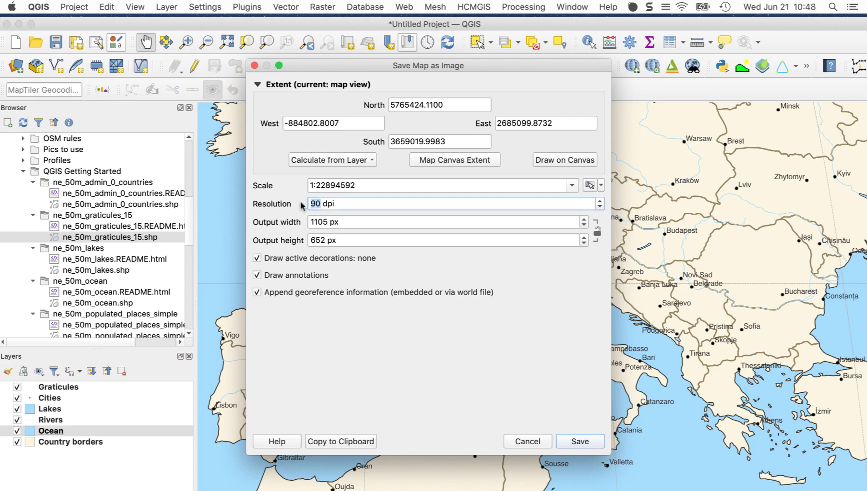
text(300)
key(Tab)
Save the image as 'Europe map' in TIF format on the Desktop.
click(574, 442)
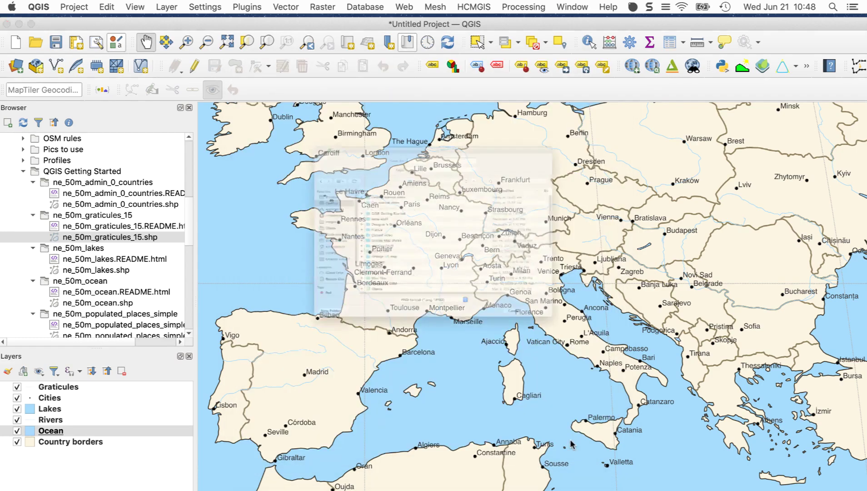
click(472, 378)
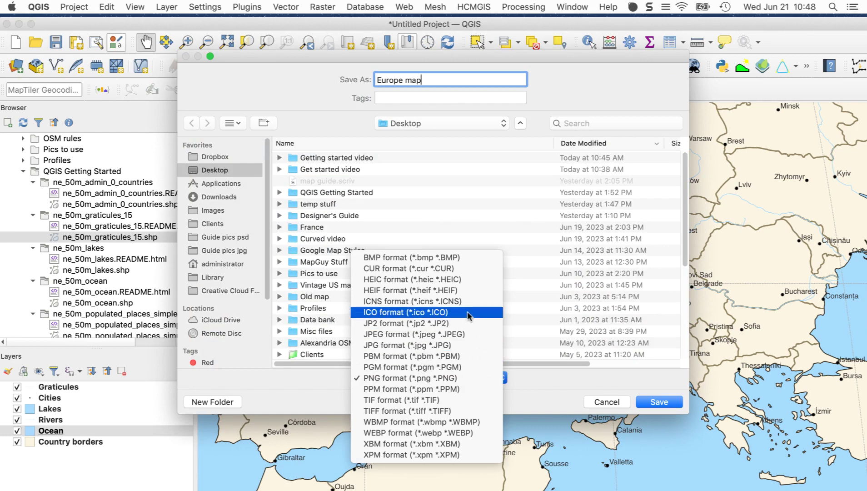
click(456, 401)
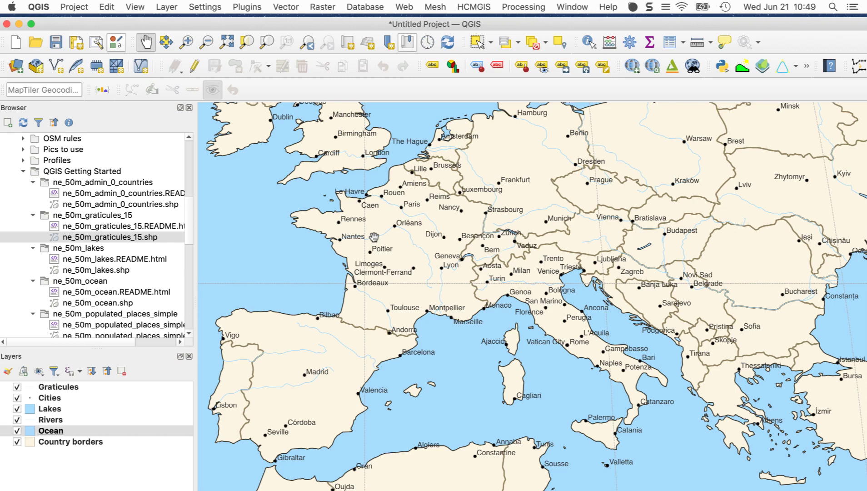
Create a print layout titled 'Europe map' and draw a map frame across the whole page.
click(75, 7)
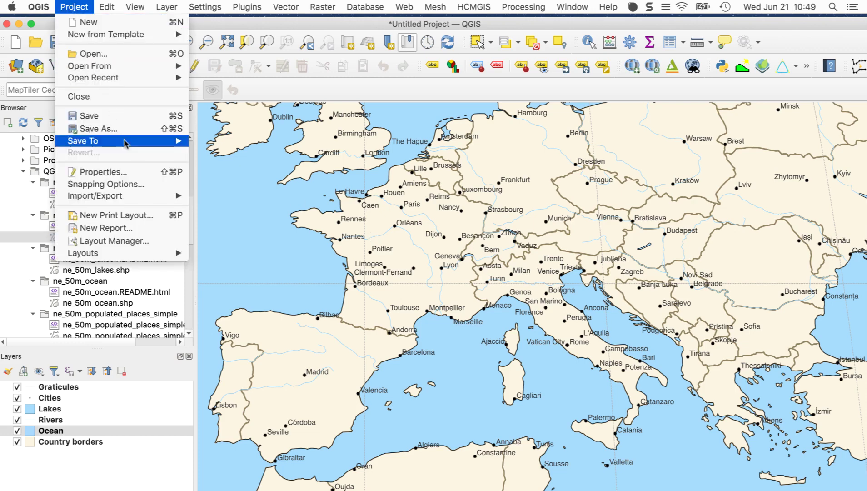
click(160, 217)
text(Europe map)
key(Return)
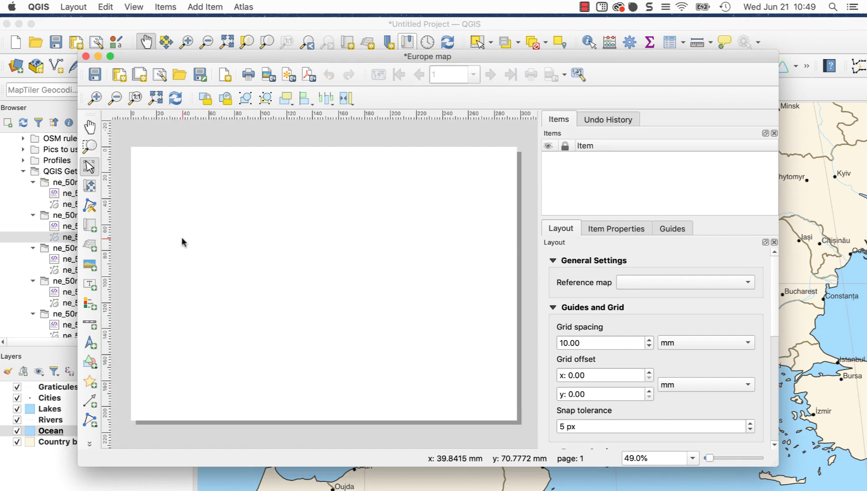
click(89, 227)
drag(131, 147, 516, 418)
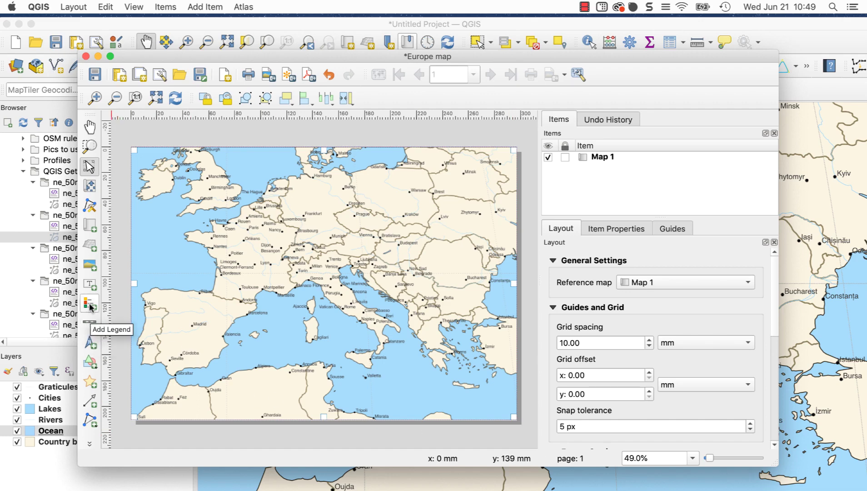
Draw a scale bar on the layout and move it to the map's lower right corner.
click(90, 326)
drag(354, 390, 485, 410)
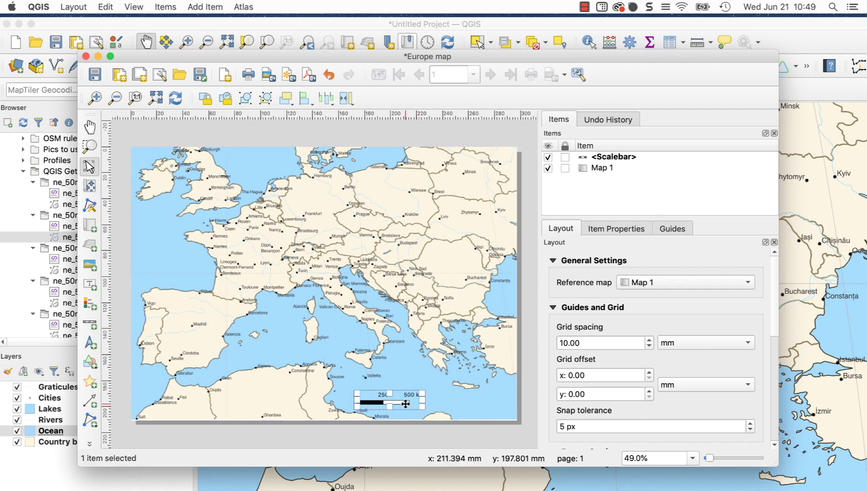
drag(393, 401, 480, 403)
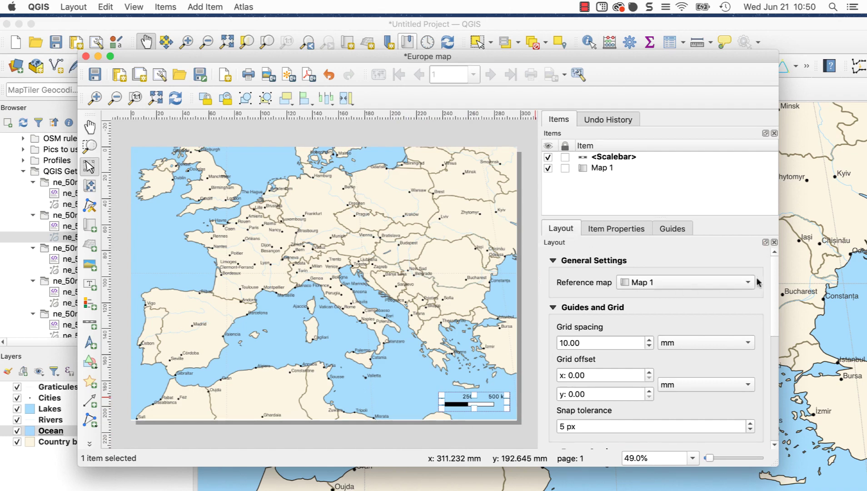
scroll(776, 280, down, 1)
drag(776, 279, 772, 353)
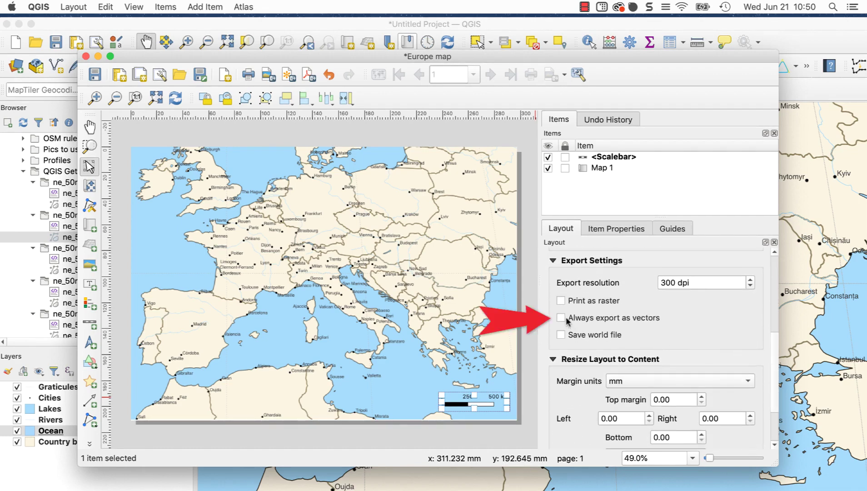
Make the layout always export as vectors and switch the scale bar units to miles.
click(561, 318)
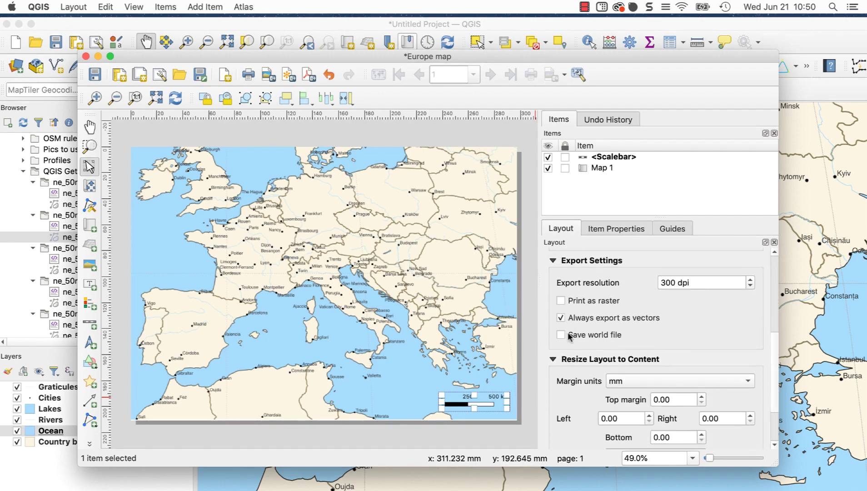
click(629, 229)
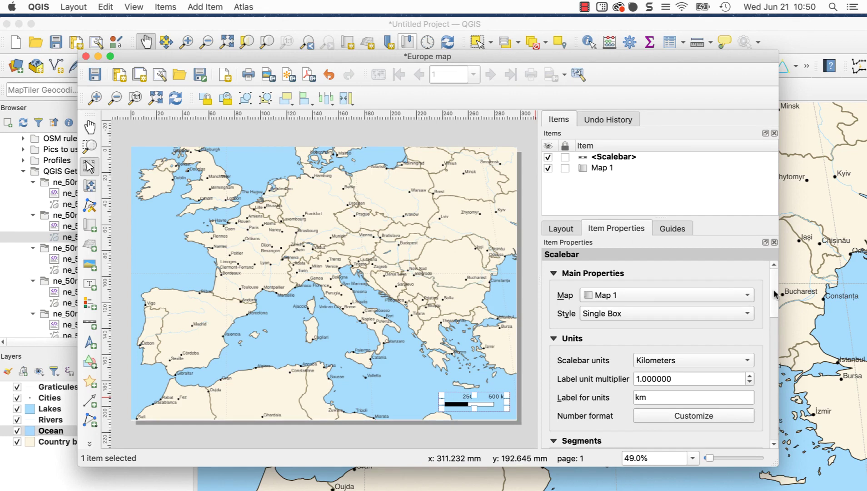
drag(775, 294, 772, 309)
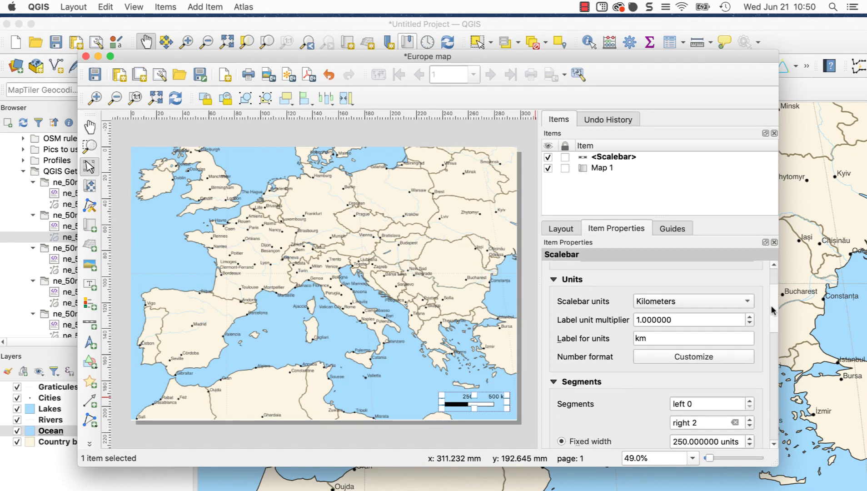
click(696, 302)
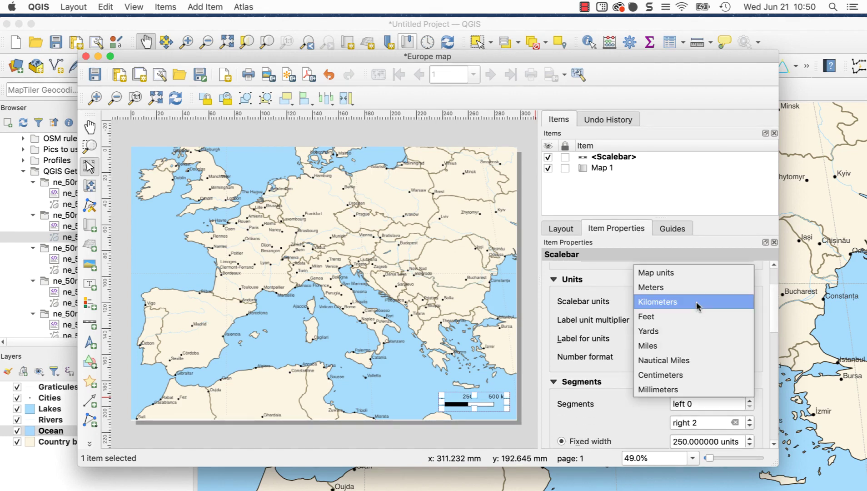
click(695, 350)
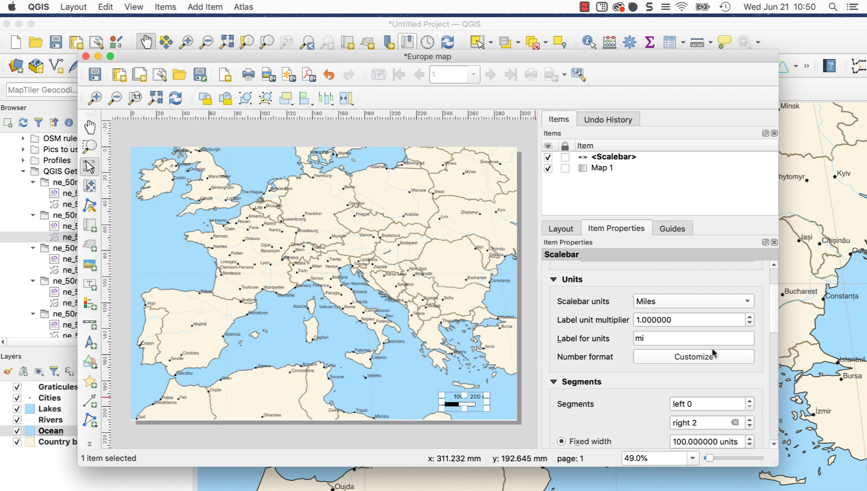
click(81, 4)
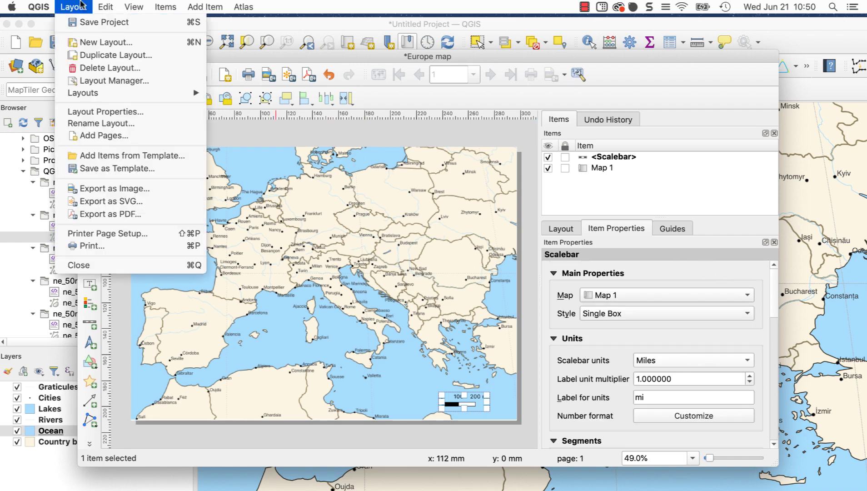
Export the layout to the Desktop as Europe map1.pdf with geospatial PDF (GeoPDF) output enabled.
click(149, 214)
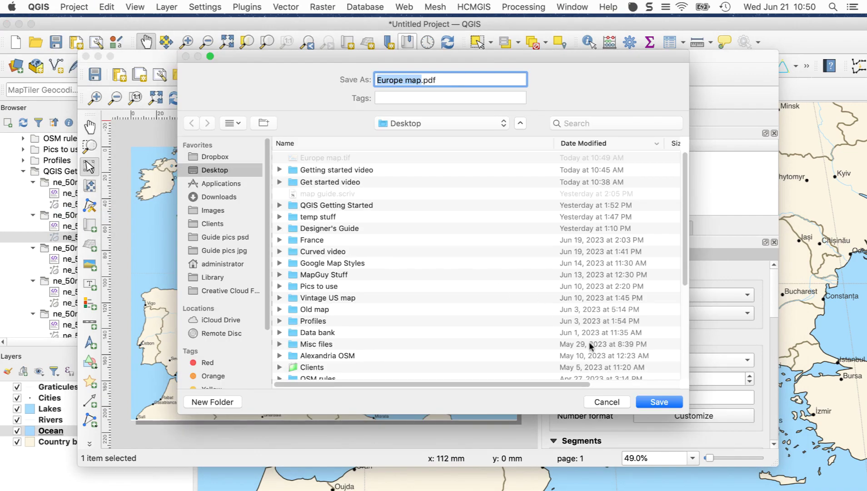
key(Right)
click(671, 402)
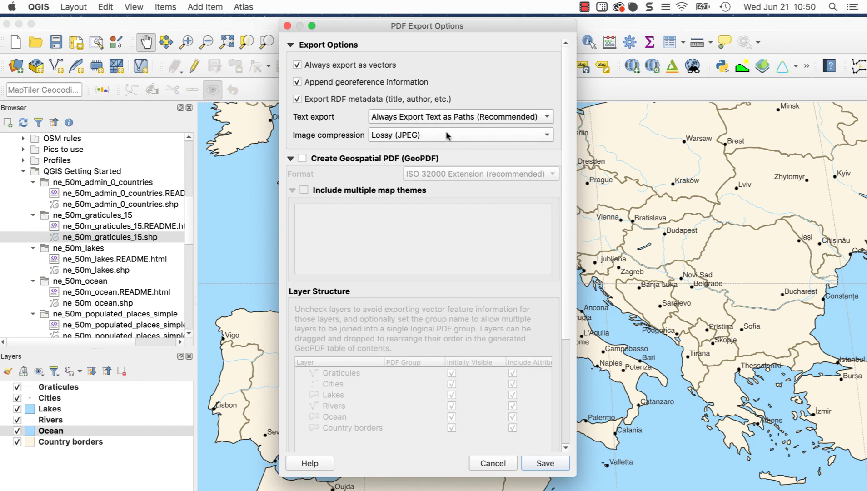
click(301, 158)
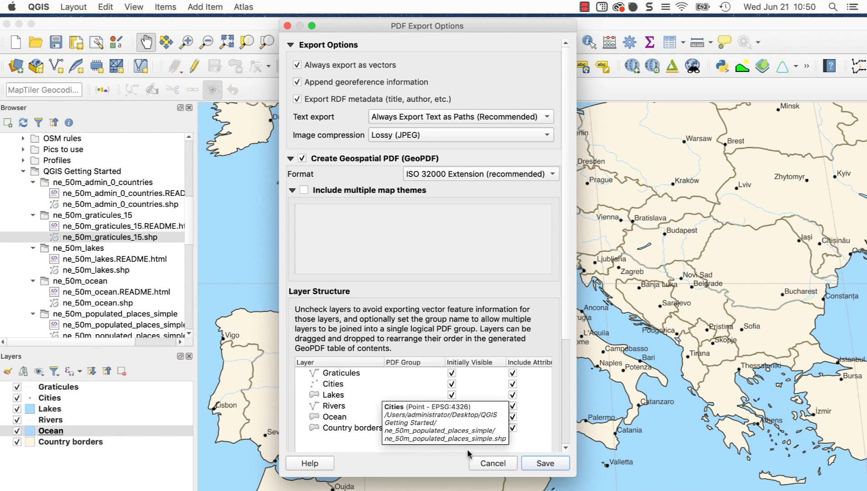
click(550, 463)
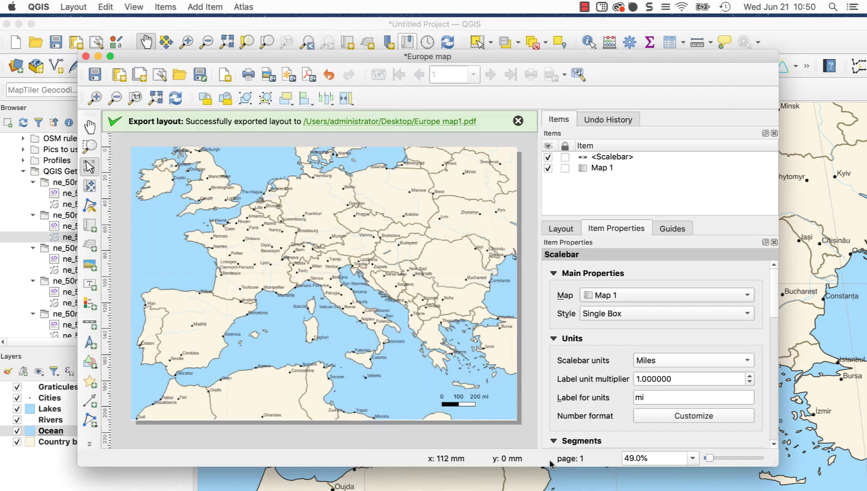
Close the green PDF export success message.
click(517, 122)
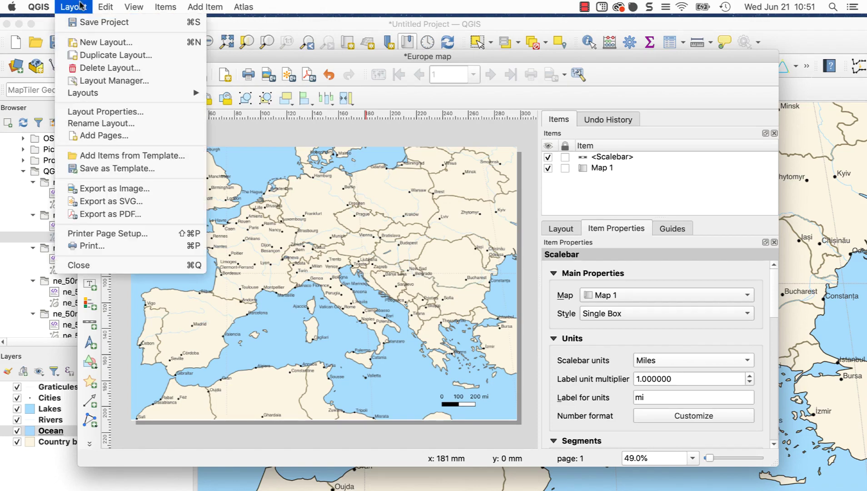
Export the layout to the Desktop as Europe map.svg, with map layers as SVG groups and text as text objects.
click(156, 201)
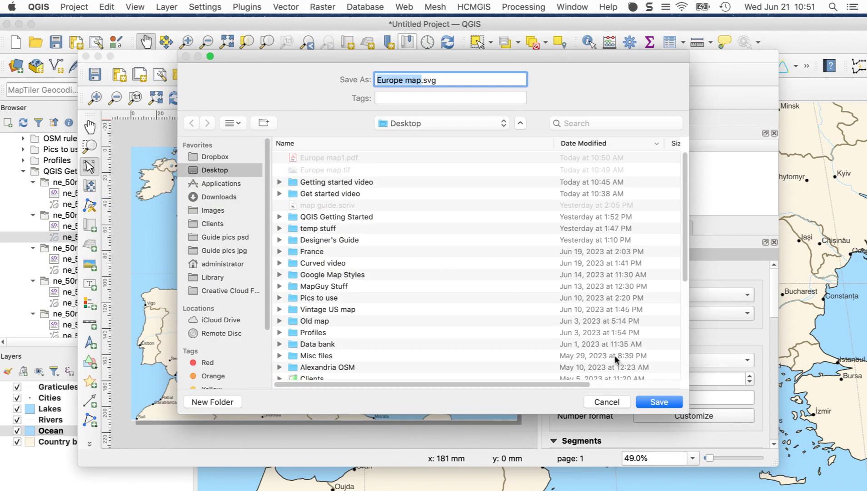
click(652, 403)
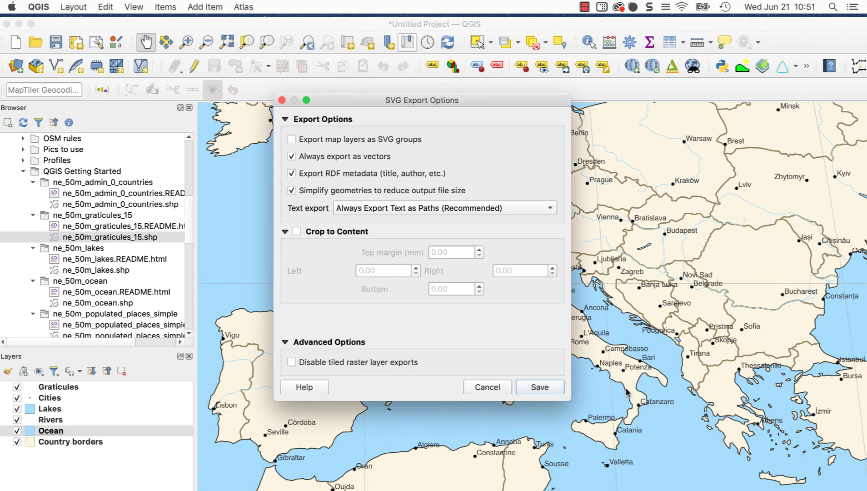
click(291, 139)
click(517, 209)
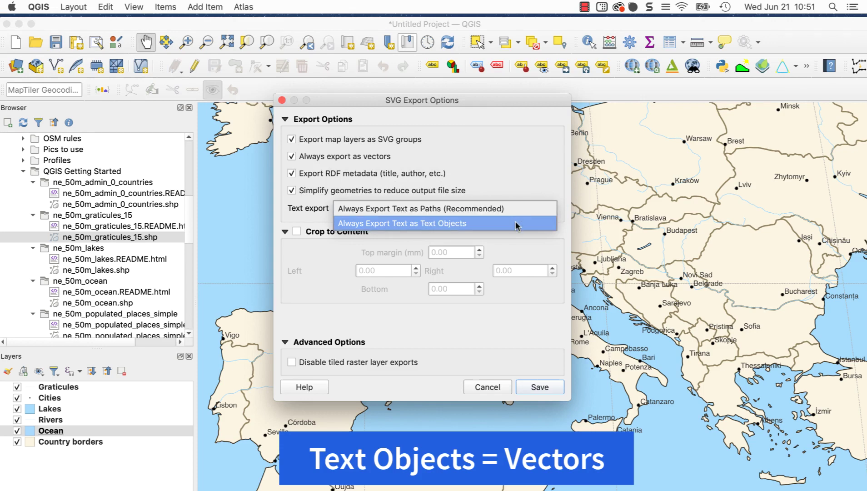
click(516, 226)
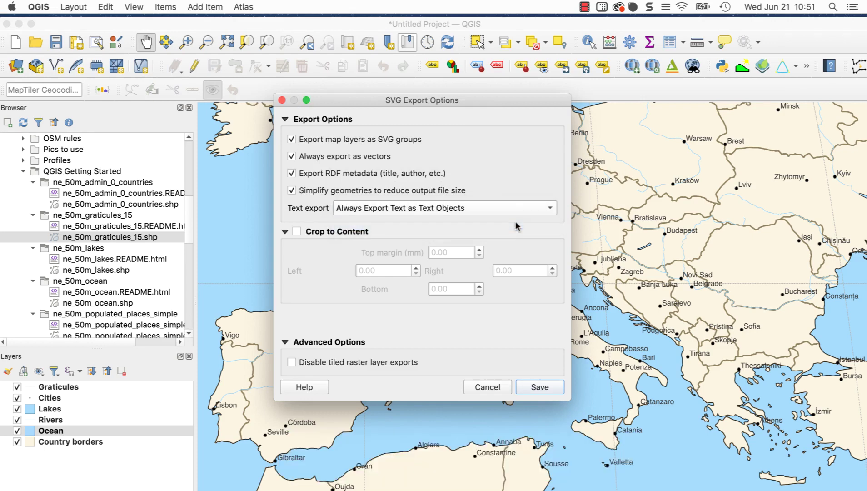
click(530, 387)
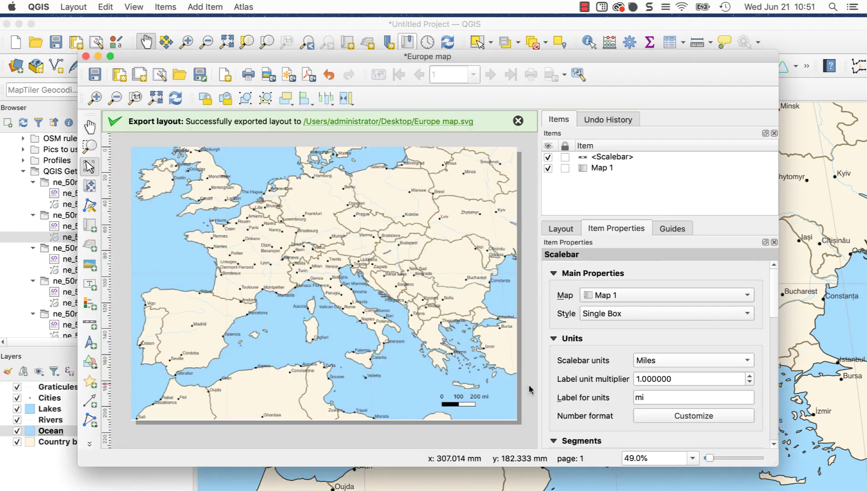
click(517, 121)
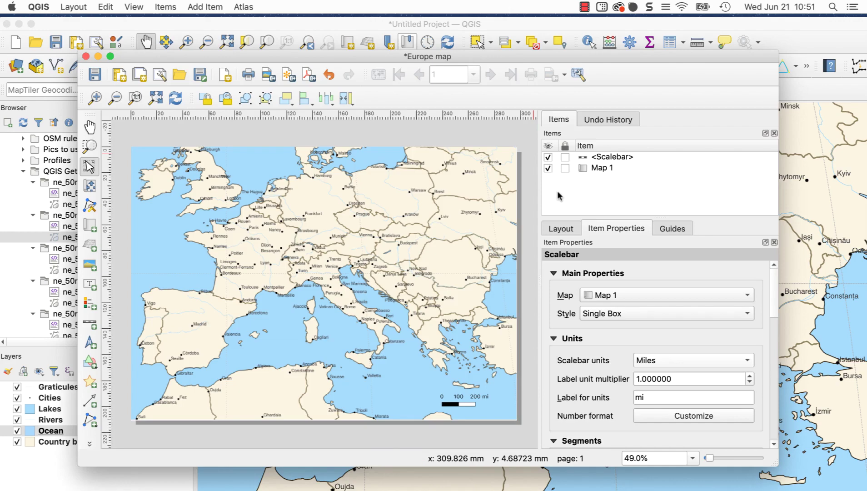